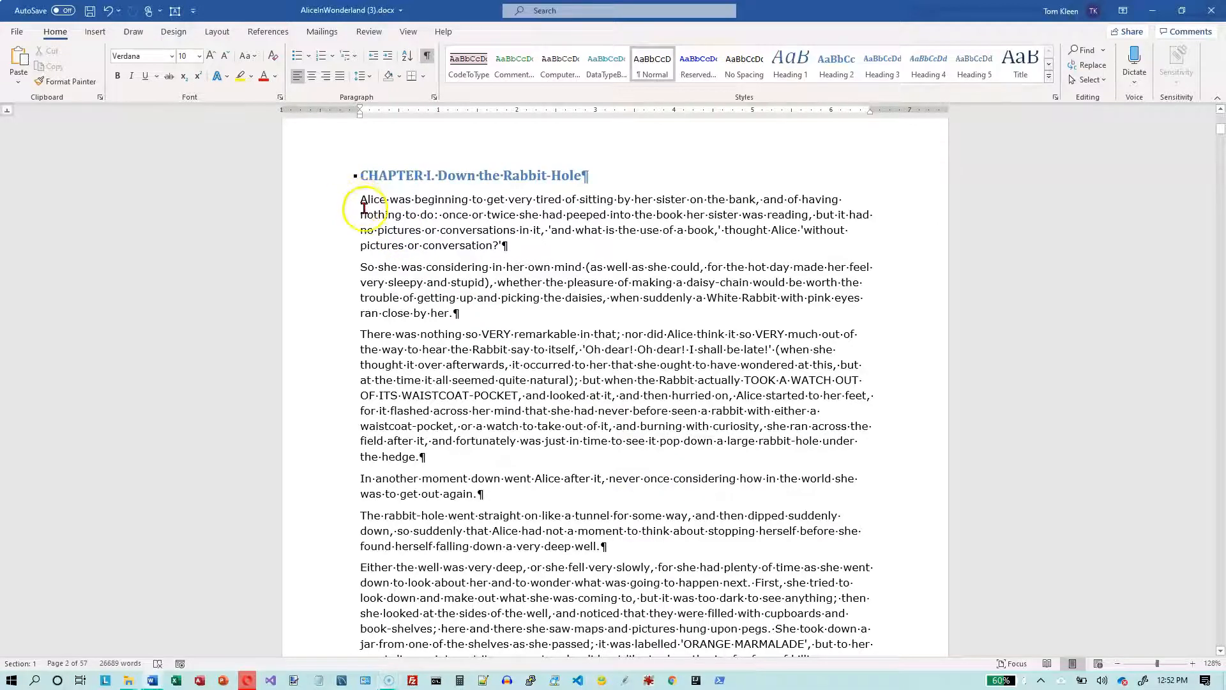
# Change the page orientation of the Alice in Wonderland document to landscape
pyautogui.click(361, 202)
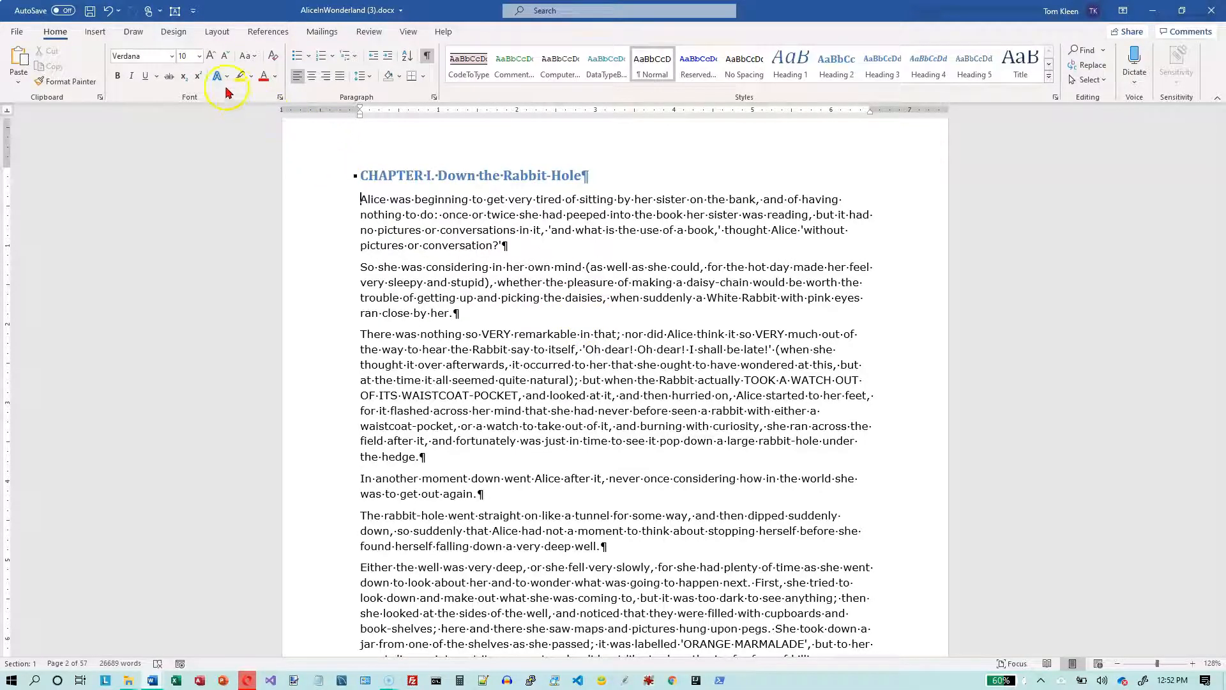
pyautogui.click(217, 34)
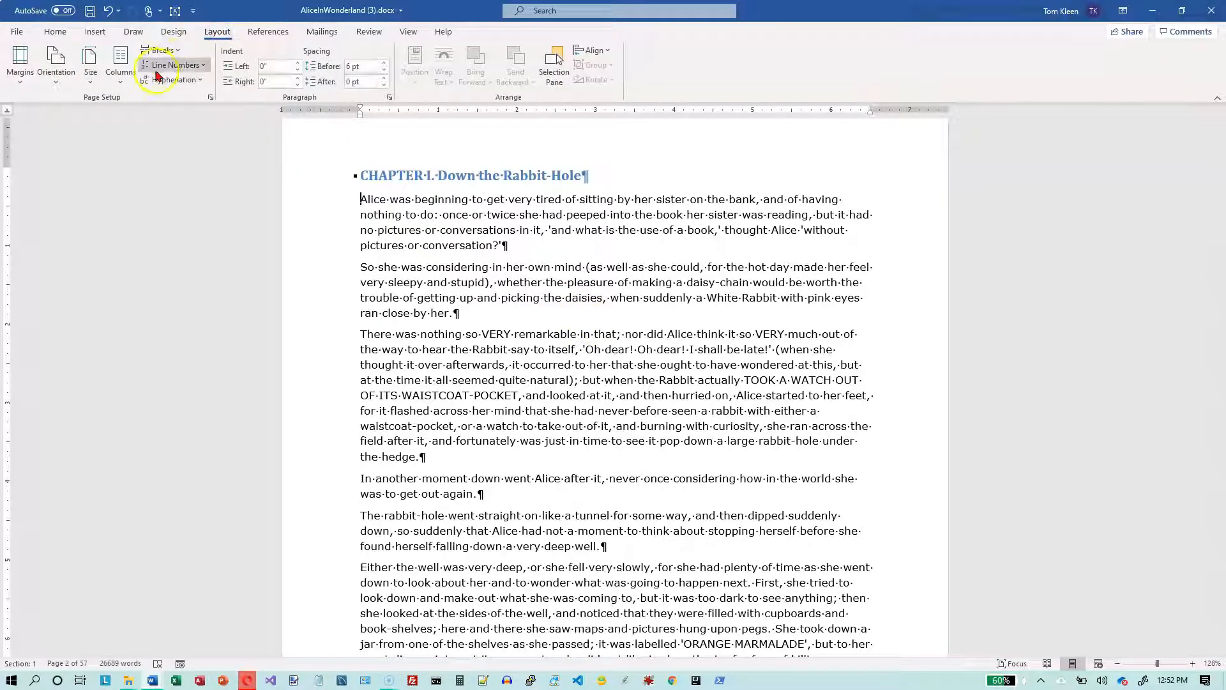
pyautogui.click(54, 88)
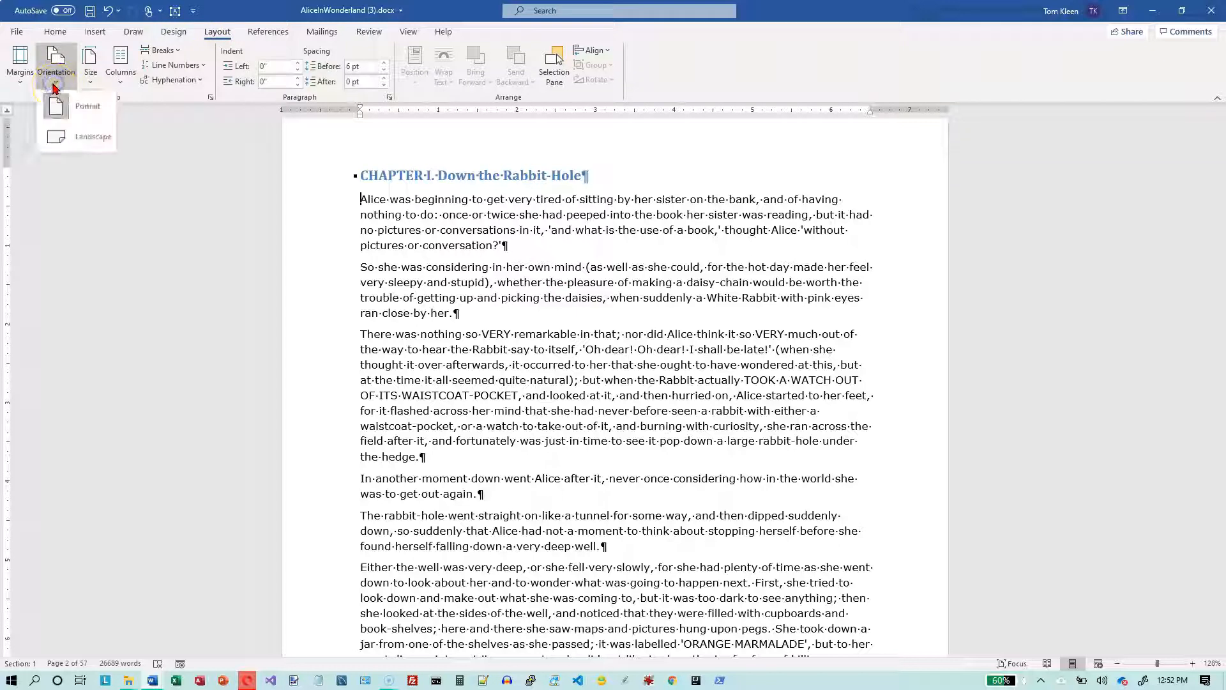
pyautogui.click(56, 136)
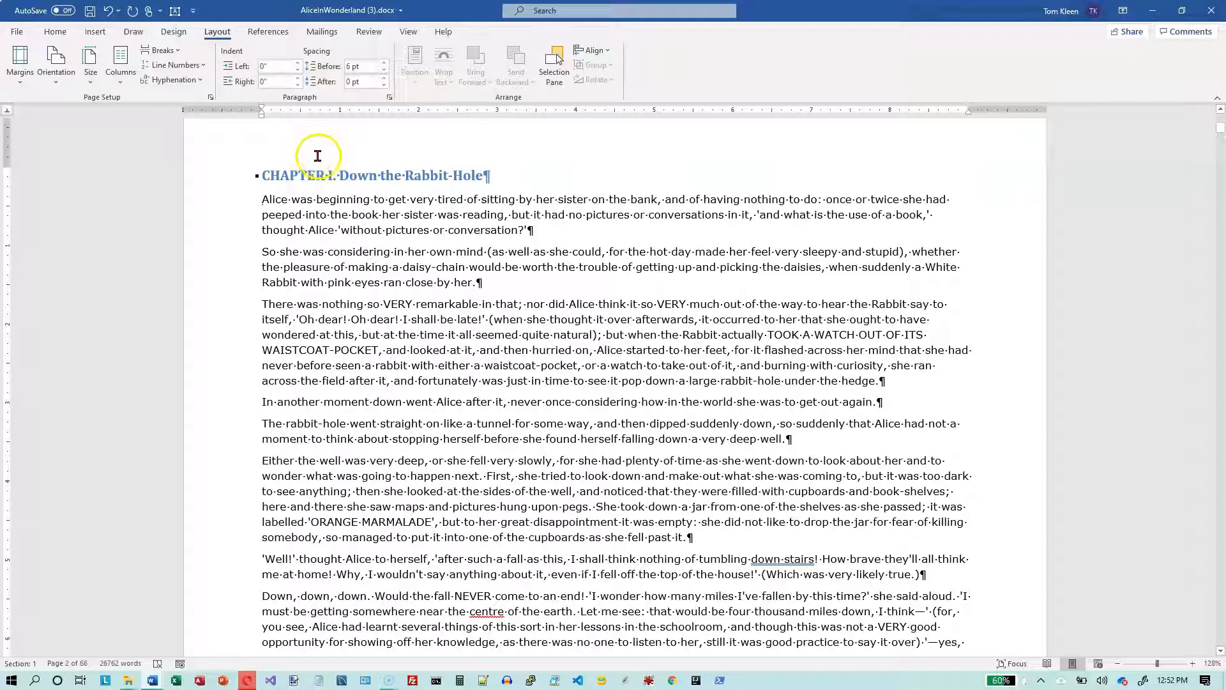
# Display multiple pages at once and zoom out to 14% for an overview of the whole document
pyautogui.click(409, 32)
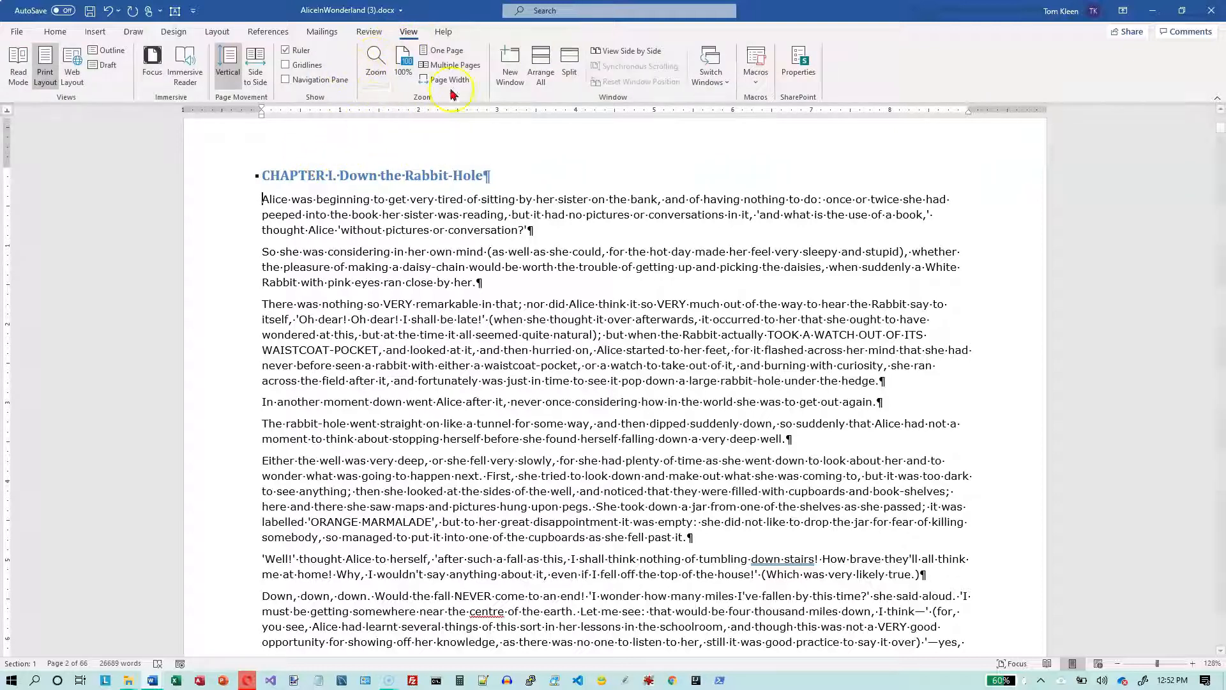
pyautogui.click(450, 65)
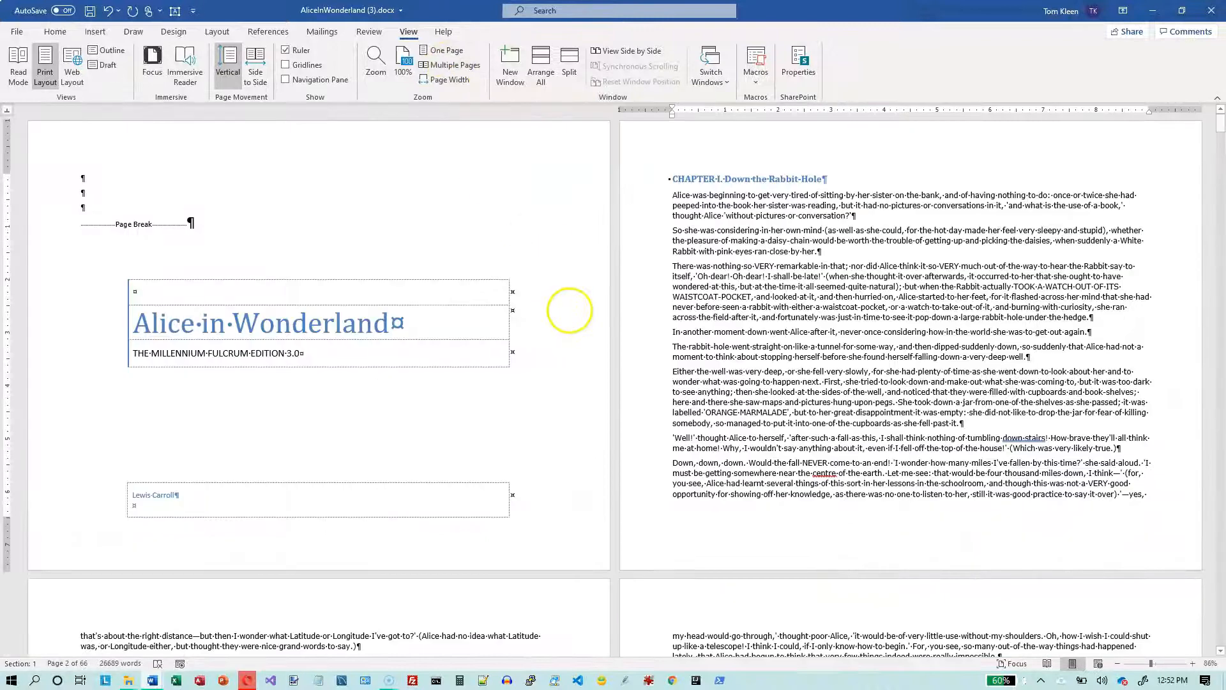
pyautogui.moveTo(1151, 664); pyautogui.dragTo(1128, 664)
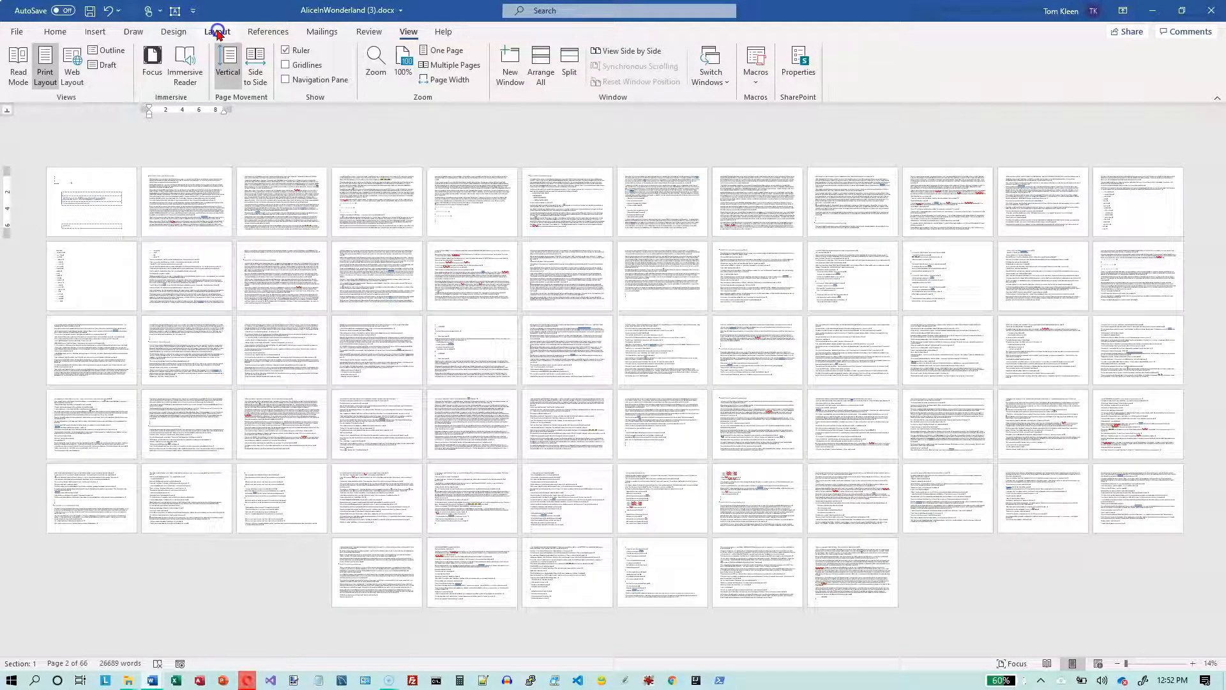
# Lay out the document text in two columns and set the page orientation to portrait
pyautogui.click(217, 32)
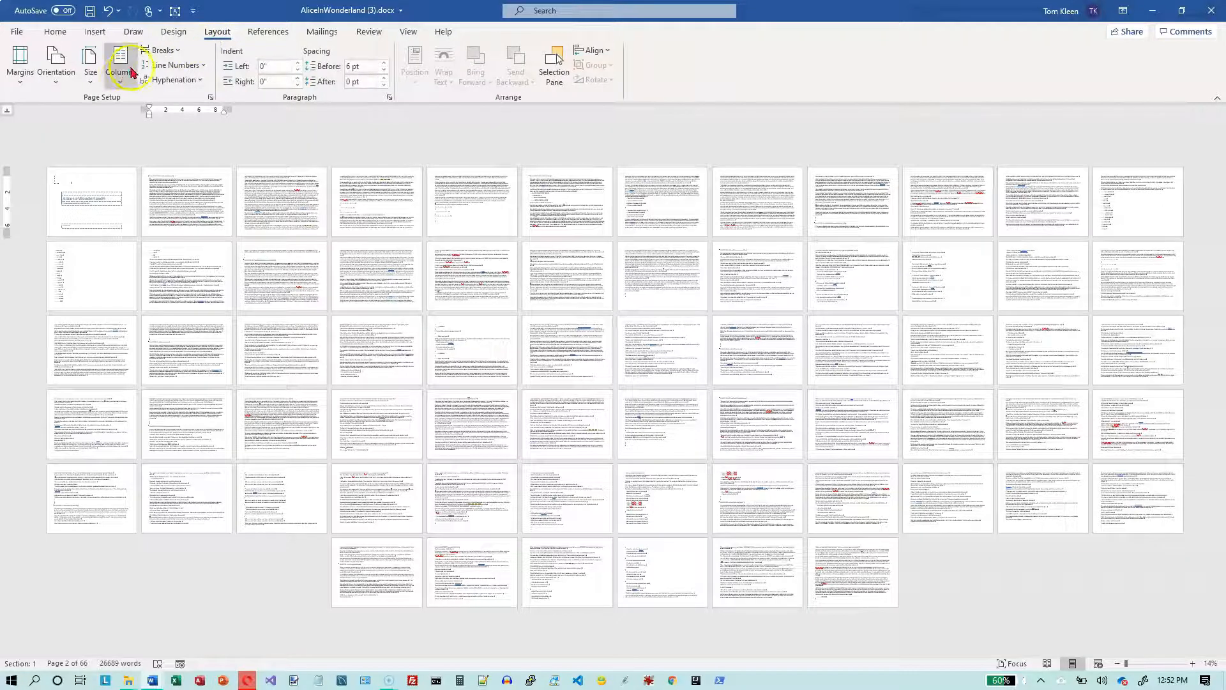
pyautogui.click(121, 86)
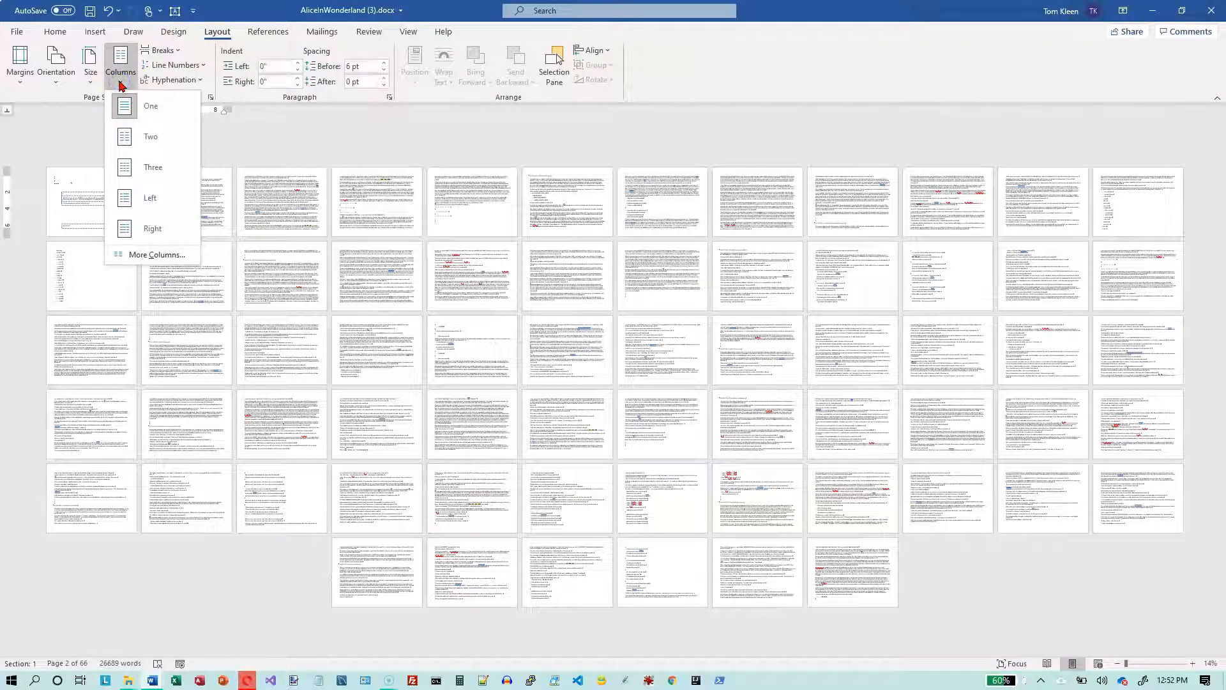
pyautogui.click(127, 137)
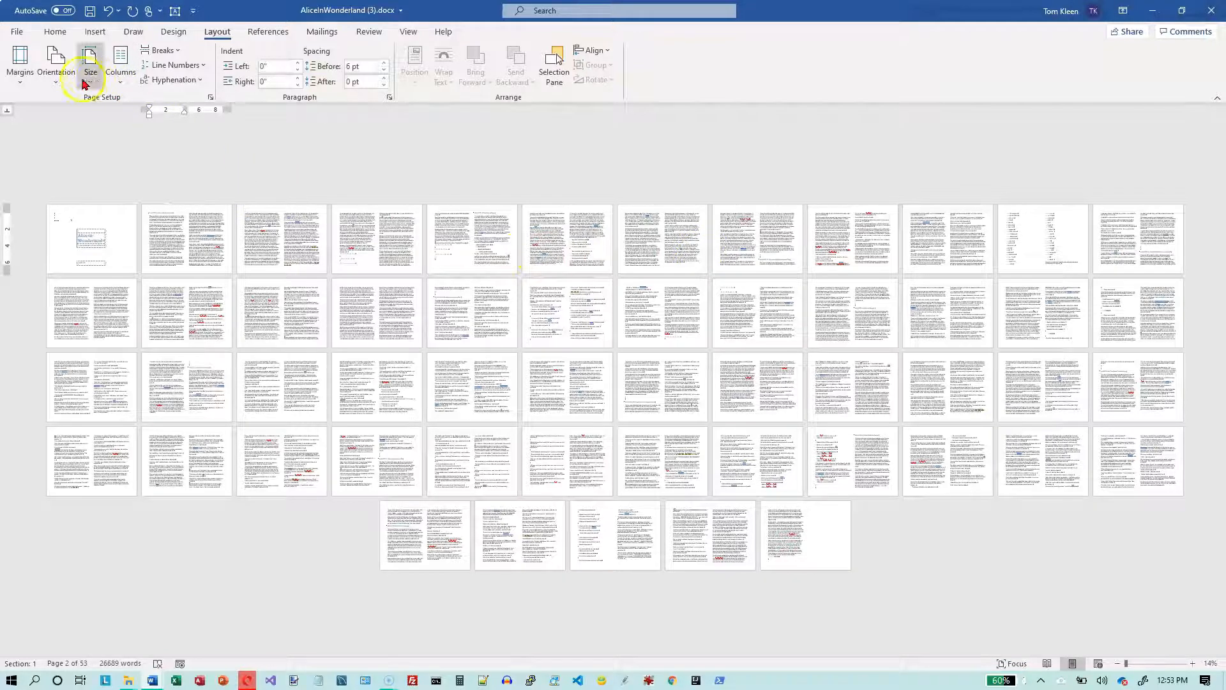
pyautogui.click(54, 80)
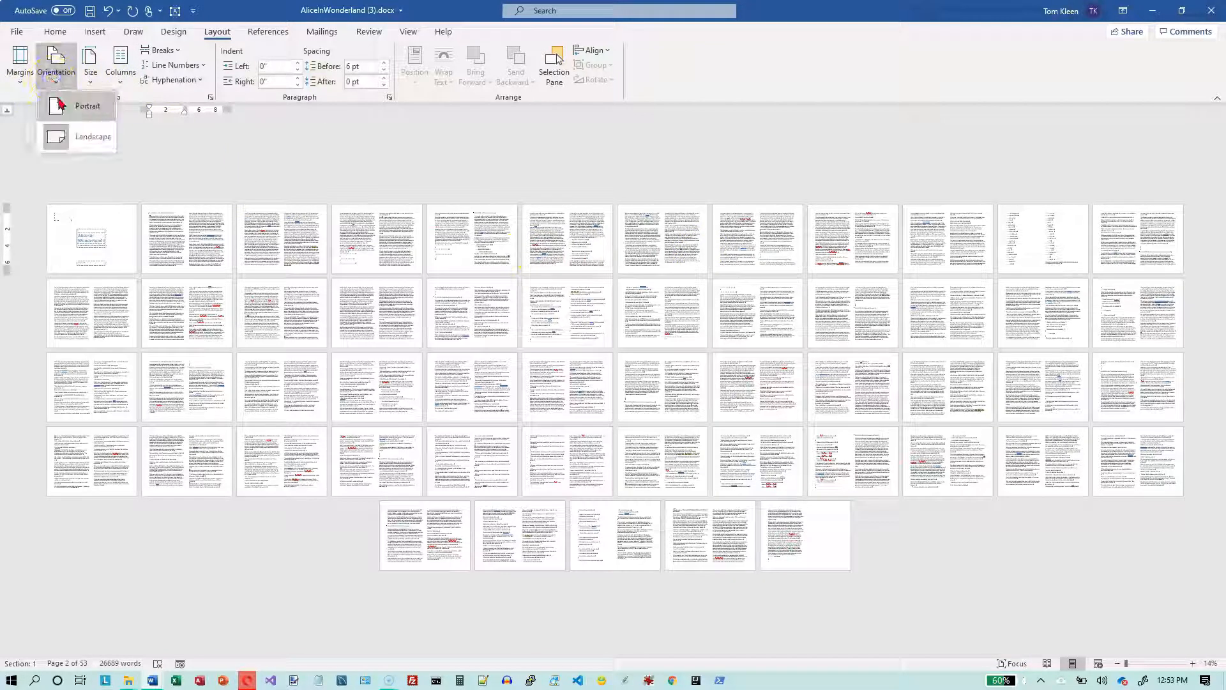
pyautogui.click(58, 103)
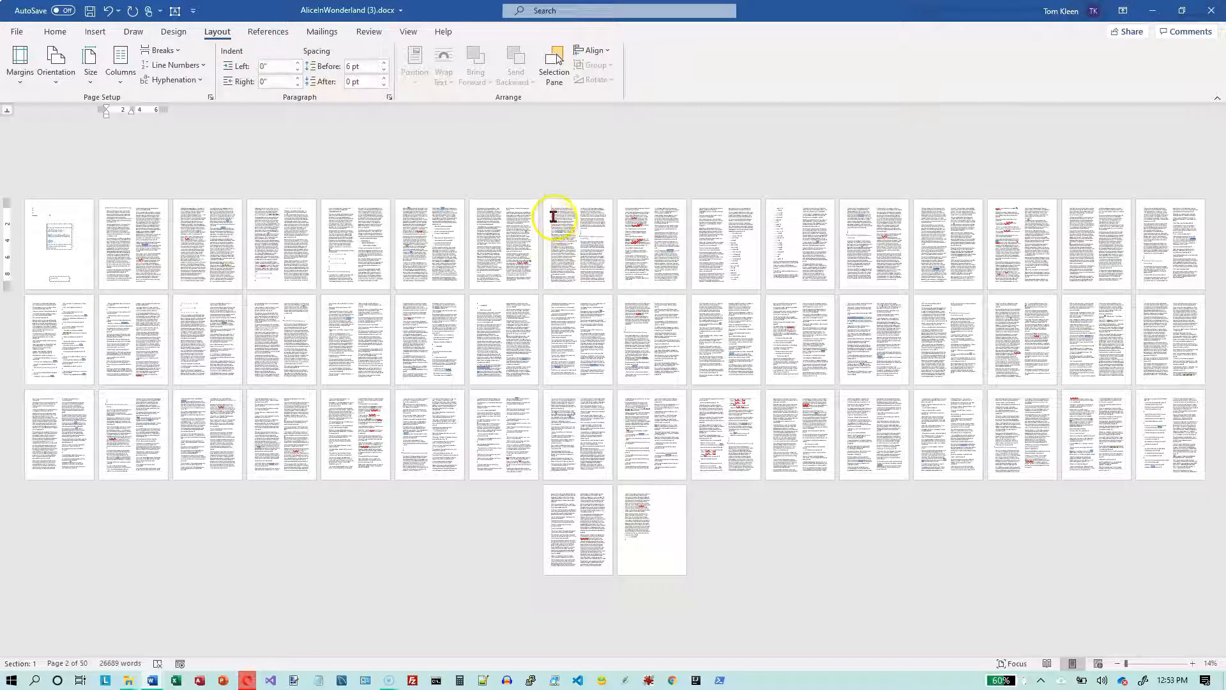
# Insert a Next Page section break directly before the CHAPTER III heading, "A Caucus-Race and a Long Tale"
pyautogui.click(548, 210)
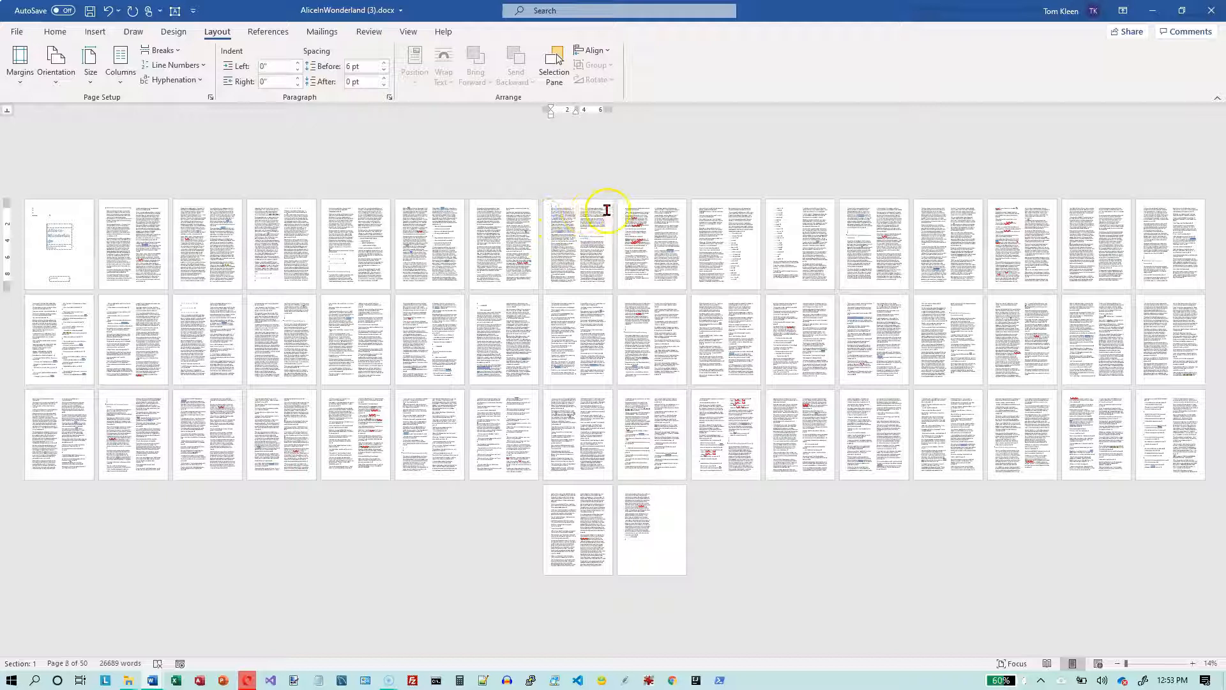
pyautogui.click(1192, 668)
pyautogui.click(1192, 668)
pyautogui.click(1192, 668)
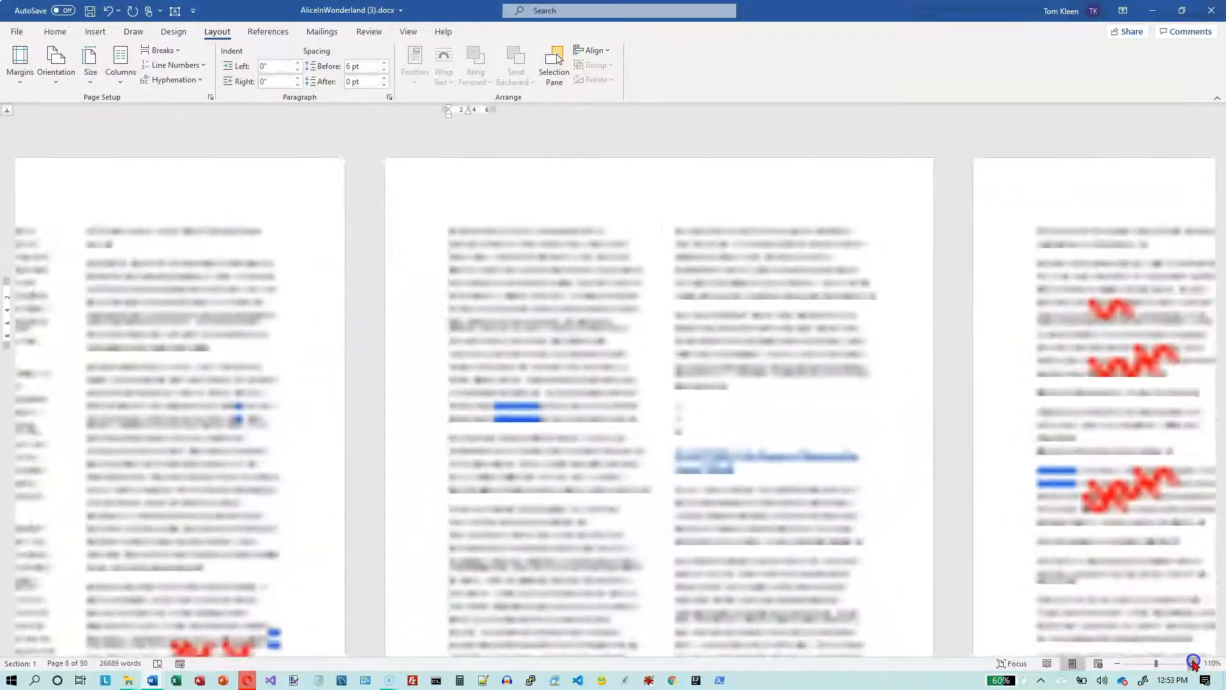
pyautogui.click(1192, 668)
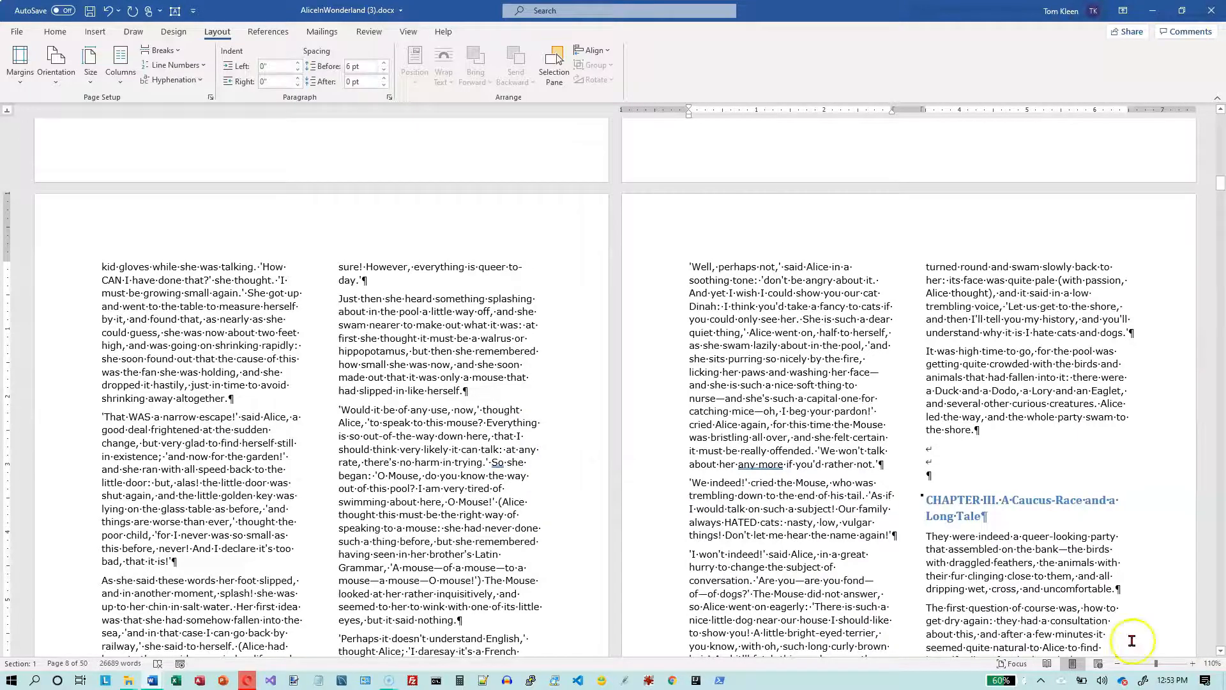
pyautogui.scroll(-1, 766, 357)
pyautogui.click(687, 225)
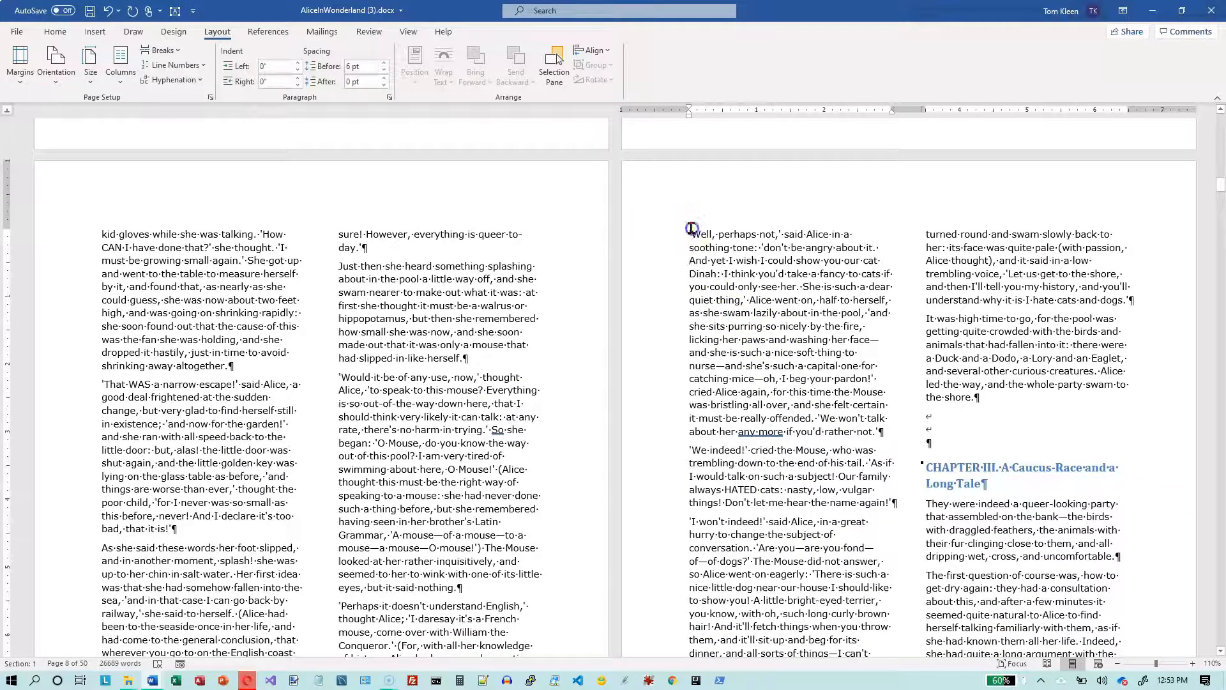
pyautogui.scroll(-3, 839, 308)
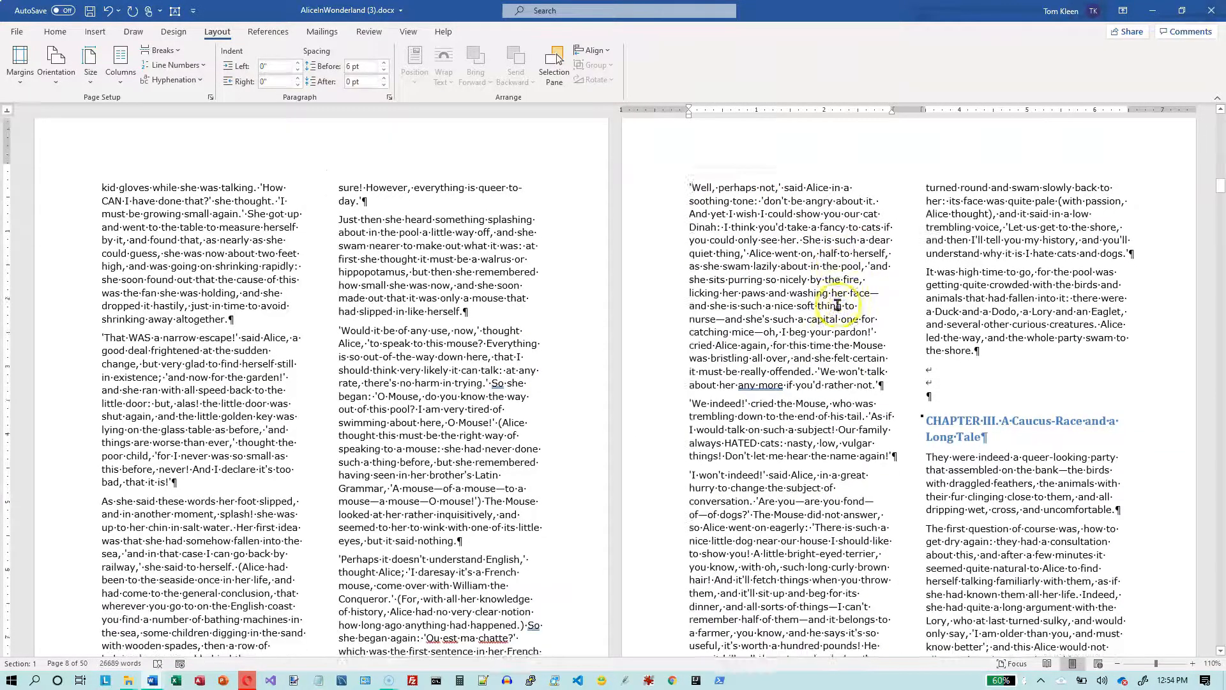
pyautogui.click(928, 371)
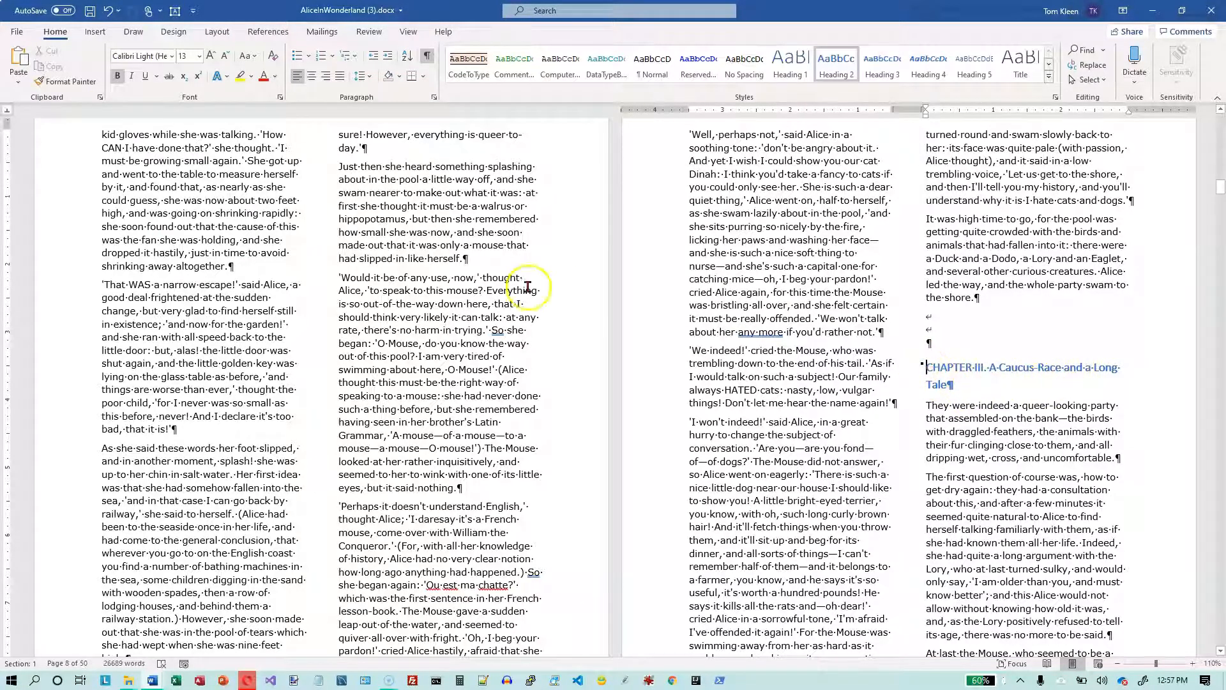
pyautogui.click(222, 38)
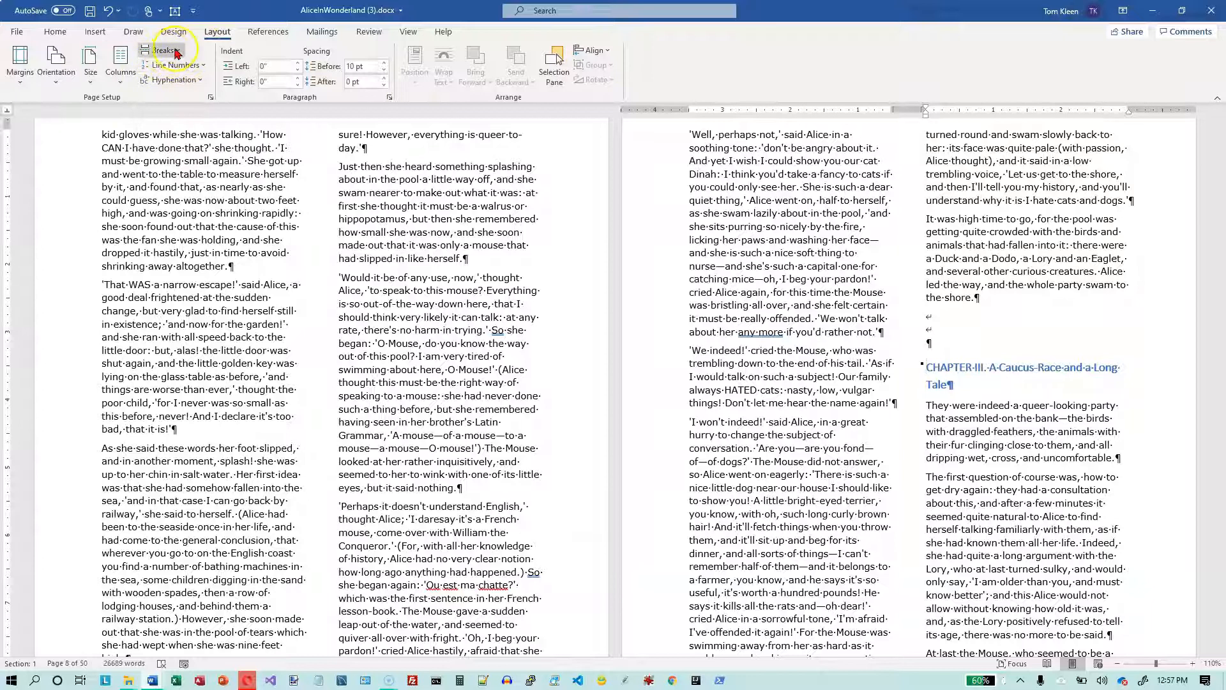
pyautogui.click(173, 53)
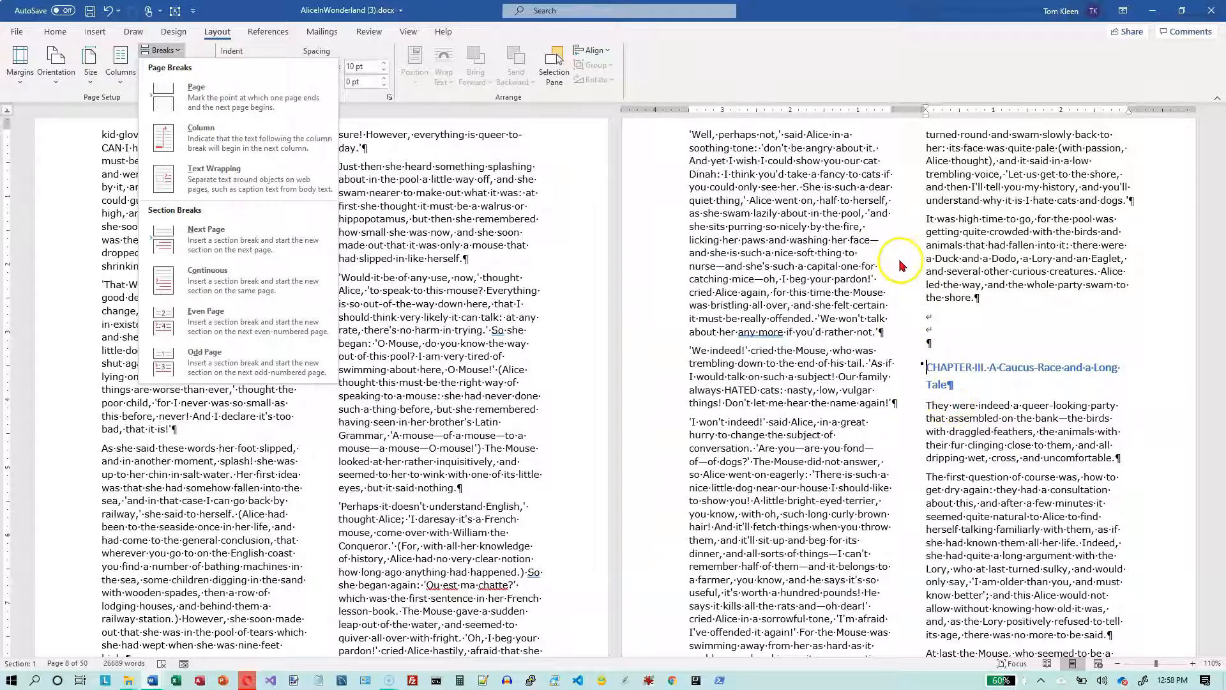
pyautogui.click(925, 367)
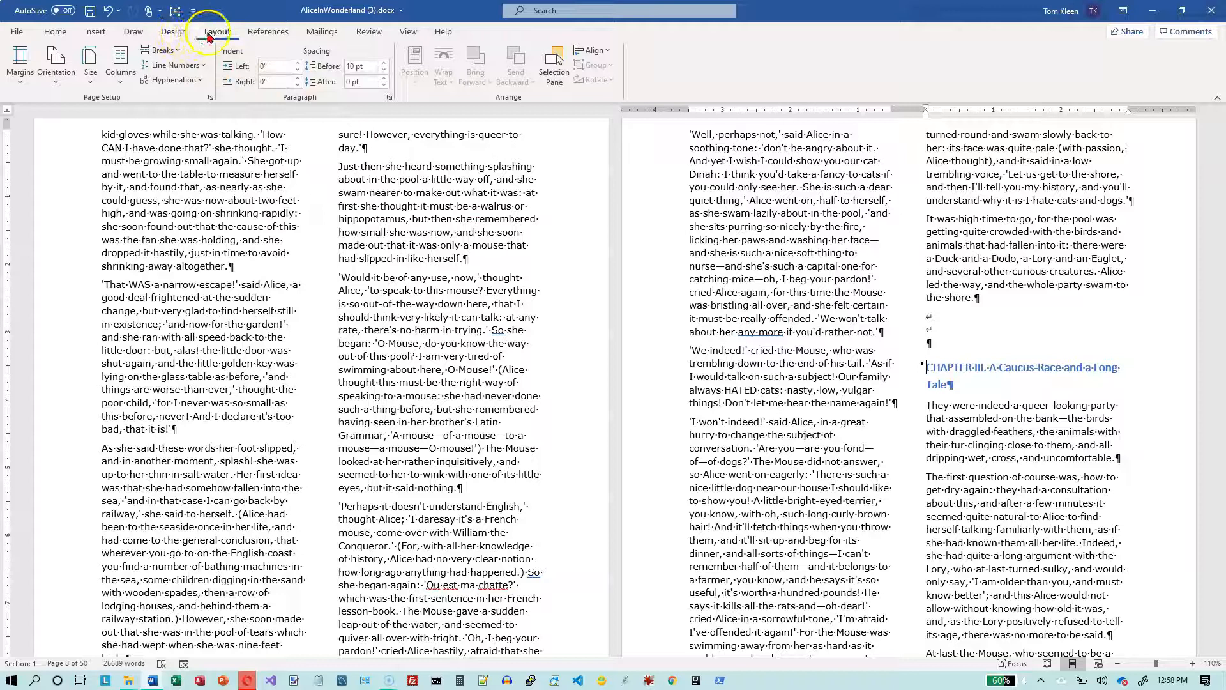
pyautogui.click(175, 50)
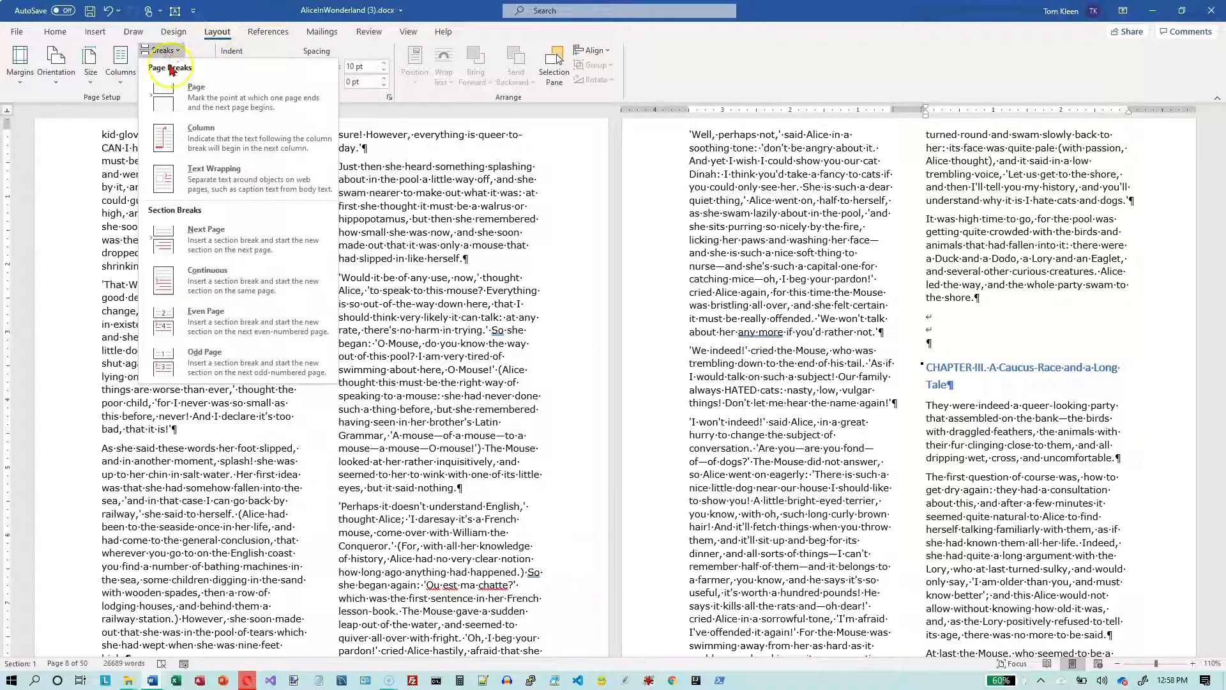
pyautogui.click(214, 239)
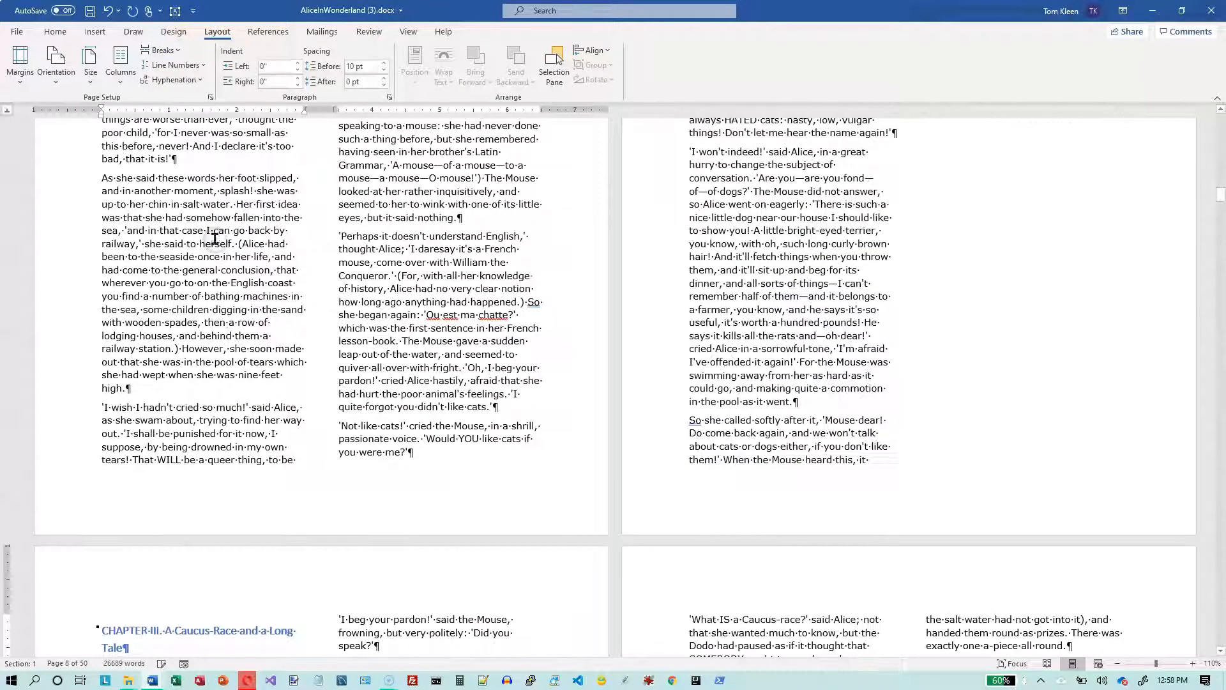
# Insert a Next Page section break directly before the CHAPTER IV heading, "The Rabbit Sends in a Little Bill"
pyautogui.scroll(-5, 662, 337)
pyautogui.scroll(-12, 642, 393)
pyautogui.scroll(-3, 642, 393)
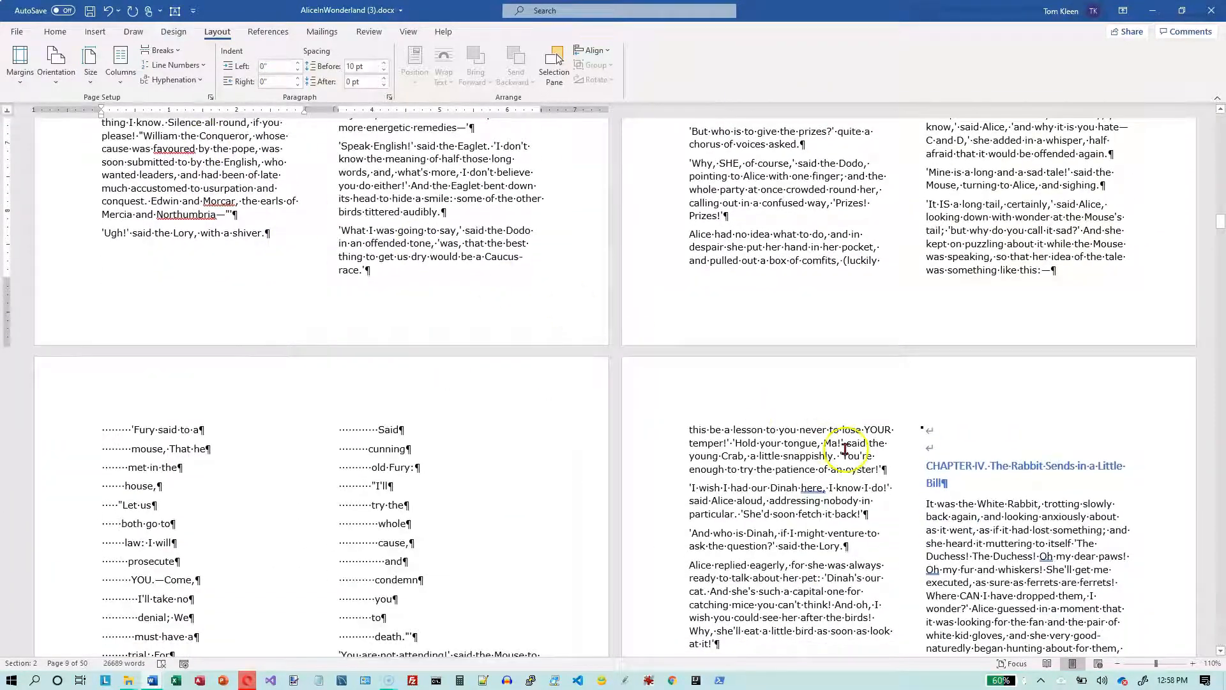
pyautogui.click(925, 467)
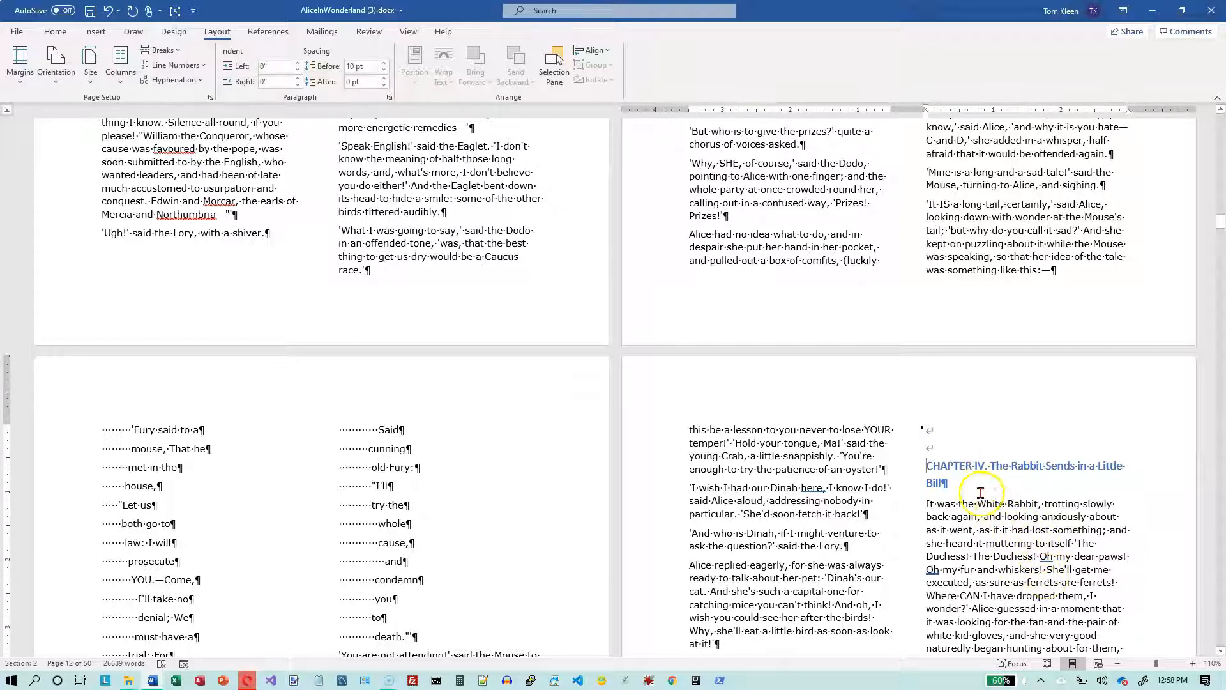
pyautogui.click(174, 50)
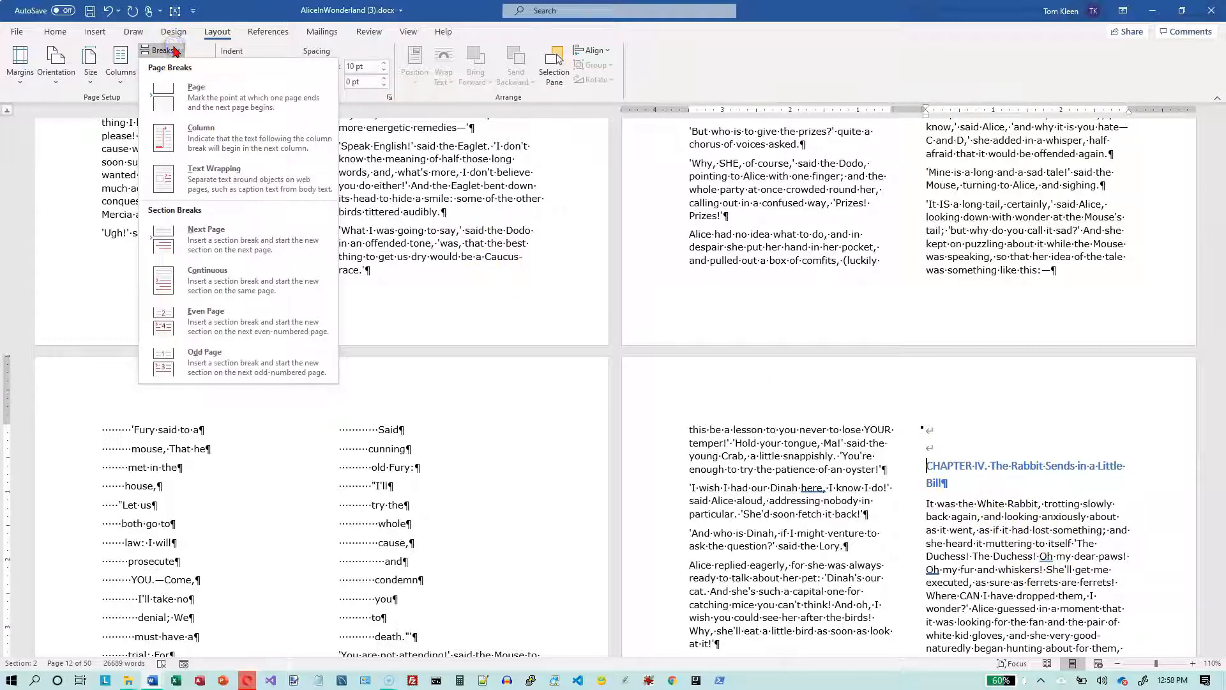
pyautogui.click(170, 243)
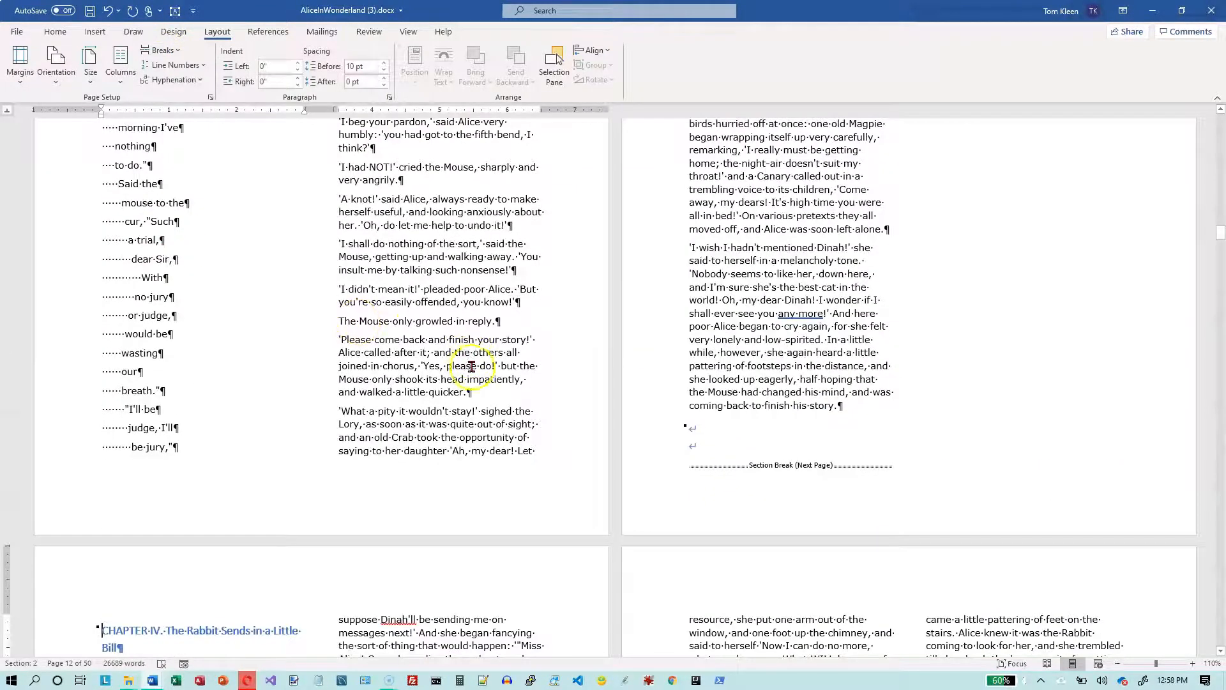
# Check the section break ahead of chapter IV and view all the document's pages at 10% zoom
pyautogui.scroll(-1, 472, 365)
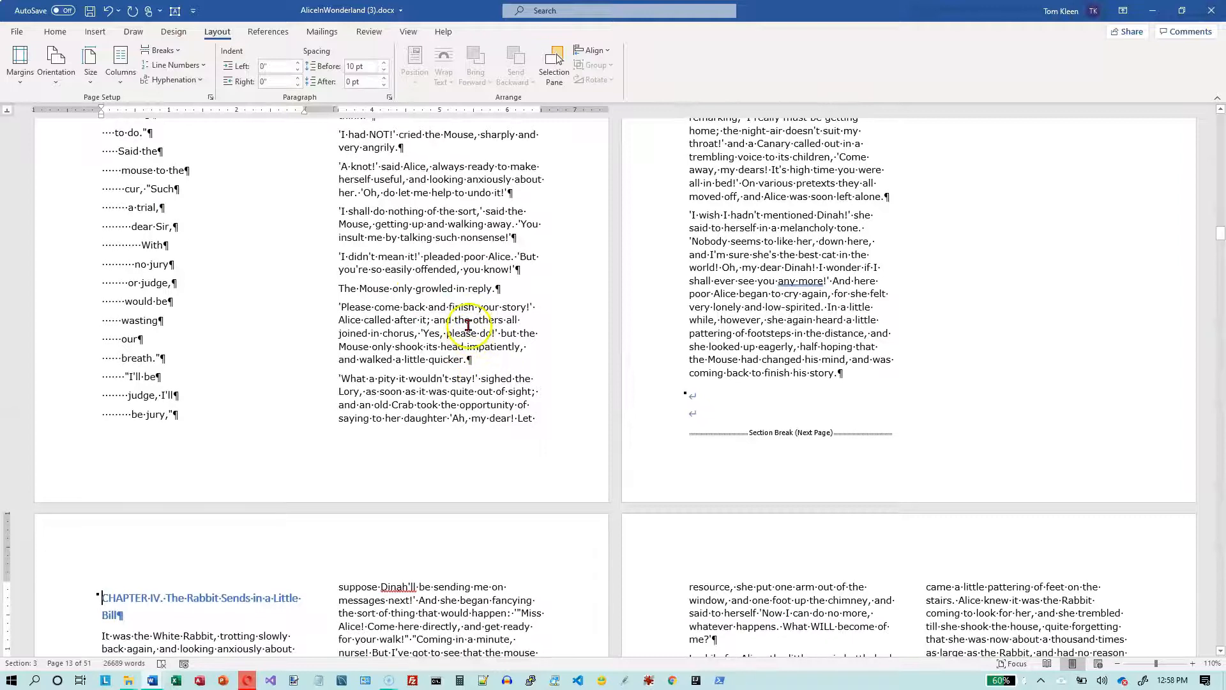
pyautogui.scroll(1, 482, 315)
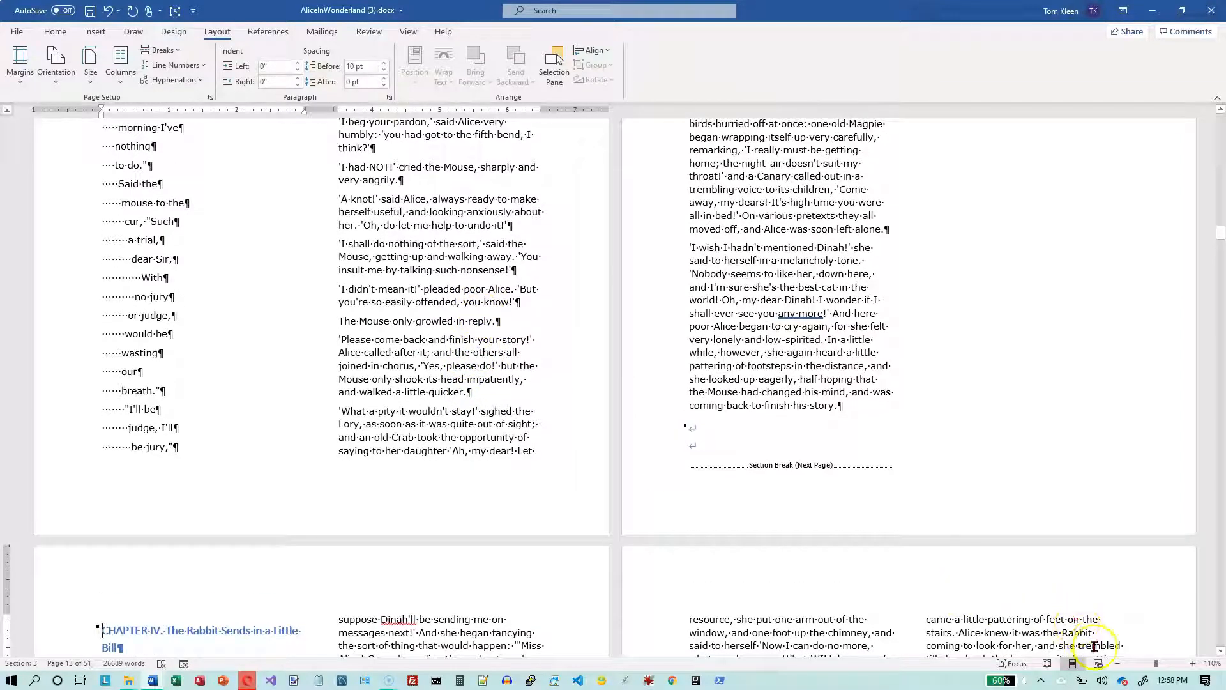
pyautogui.click(1117, 666)
pyautogui.click(1117, 666)
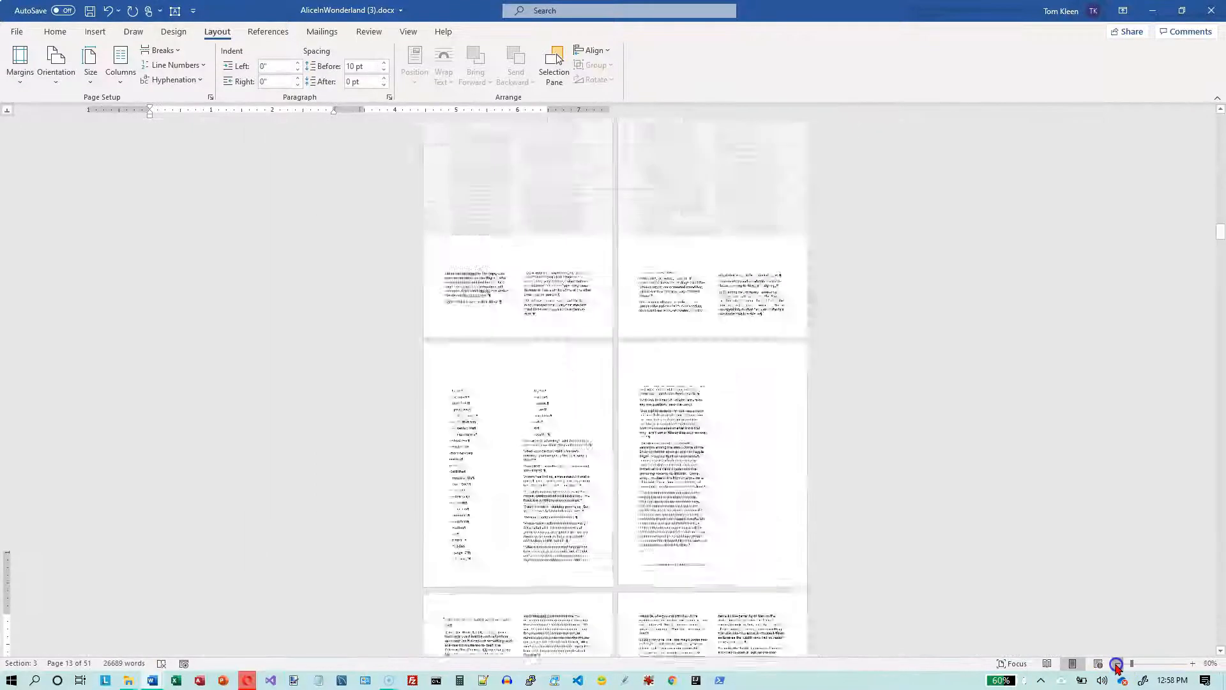
pyautogui.click(1117, 666)
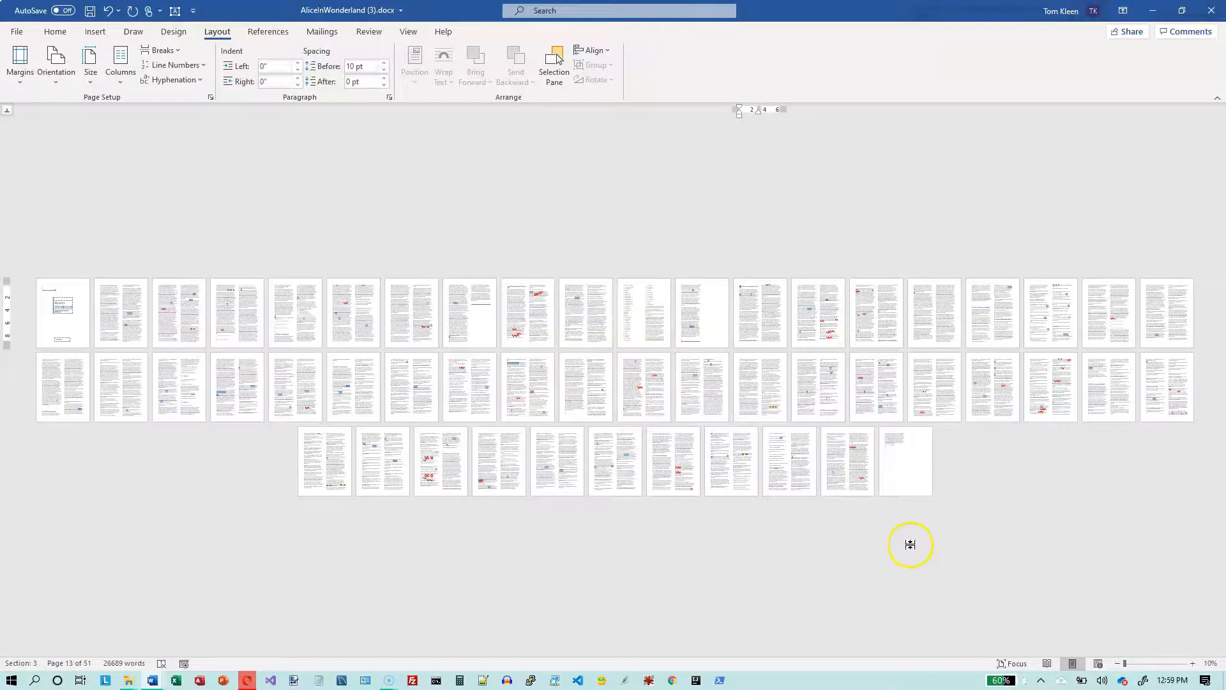
# Place the insertion point in chapter III's closing text and review that section's pages at 60% zoom
pyautogui.keyDown('ctrl'); pyautogui.scroll(5, 910, 544); pyautogui.keyUp('ctrl')
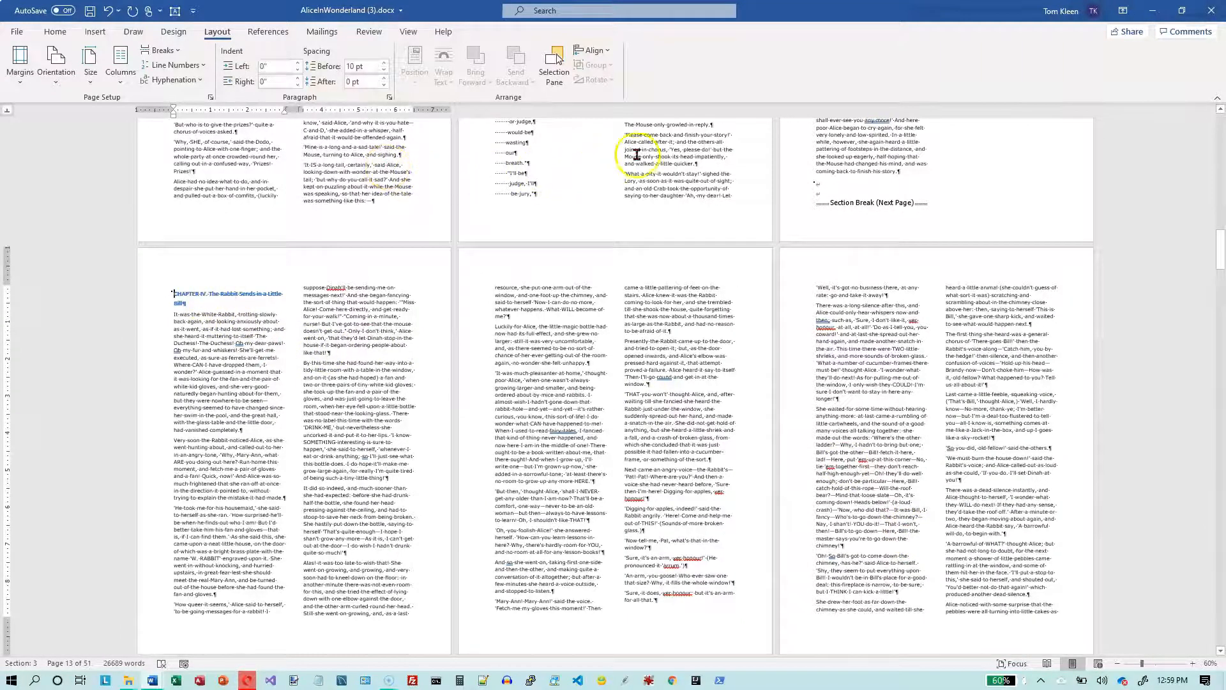
pyautogui.click(835, 157)
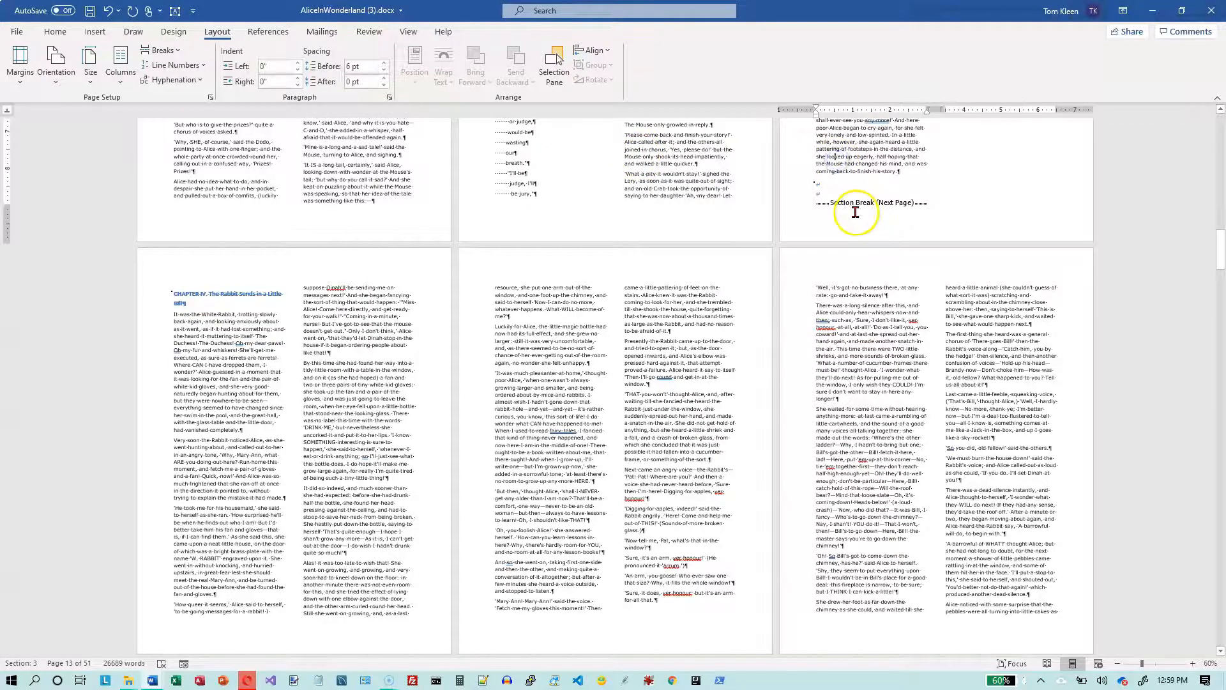
pyautogui.scroll(3, 855, 210)
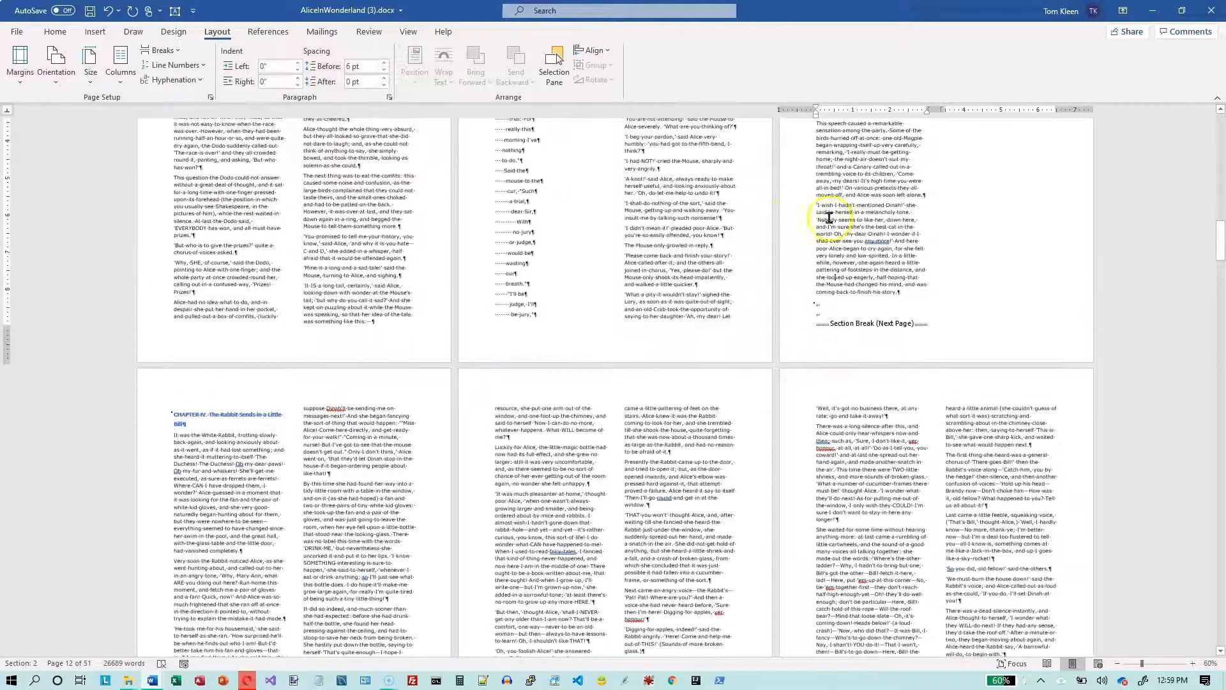
pyautogui.scroll(10, 869, 220)
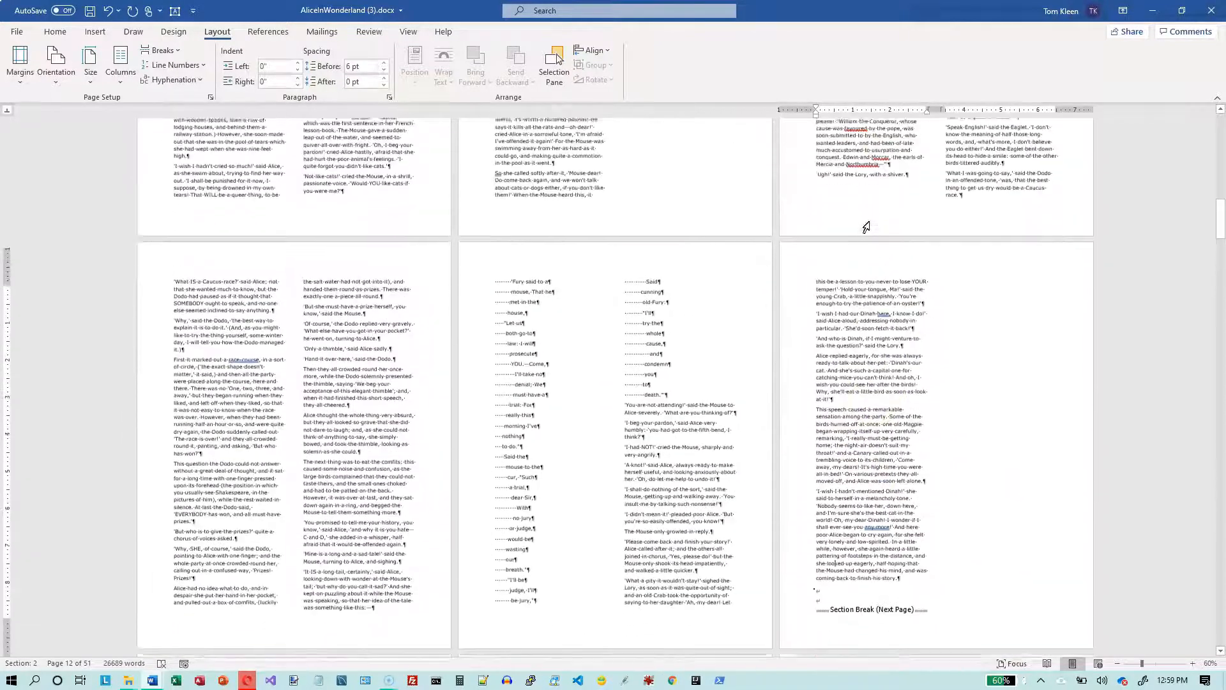
# Change only chapter III's section to landscape orientation, with the insertion point in its closing text
pyautogui.scroll(4, 869, 220)
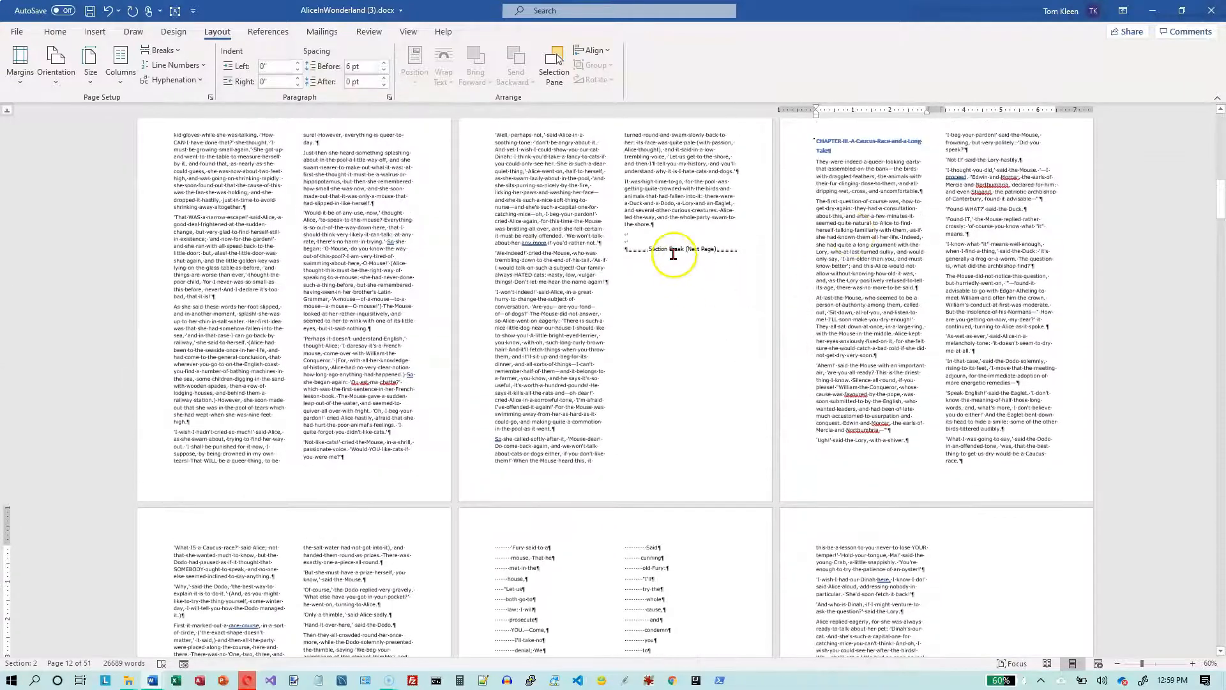
pyautogui.scroll(-3, 945, 396)
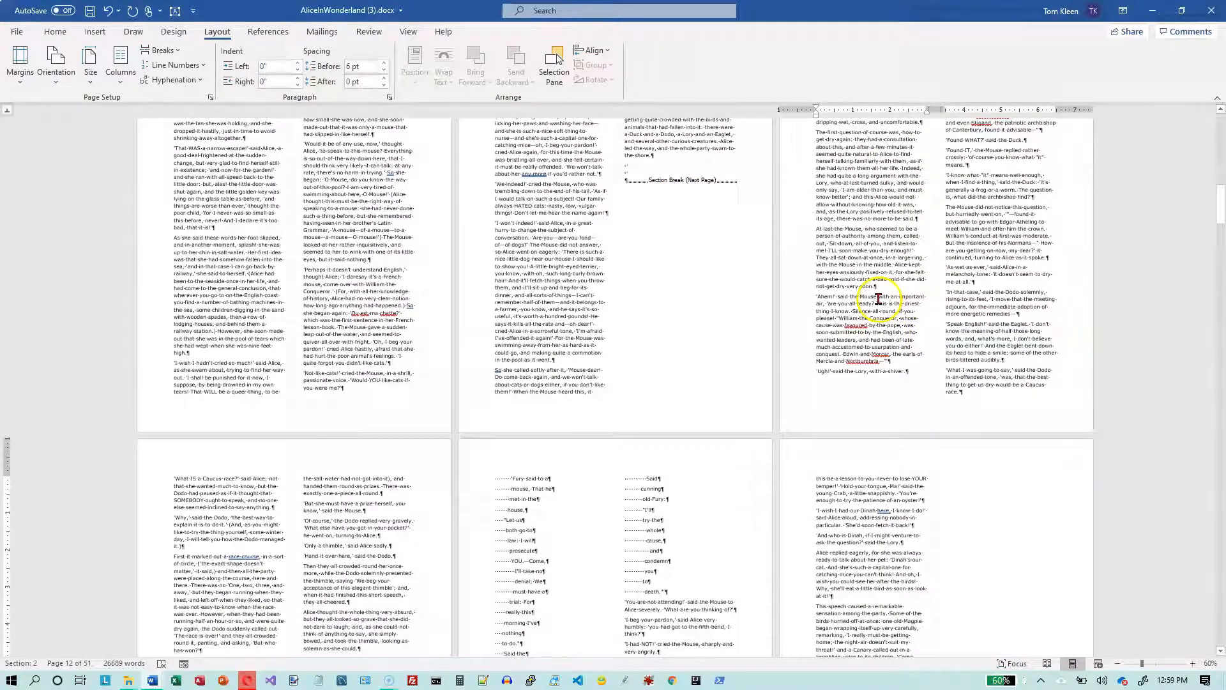
pyautogui.click(844, 451)
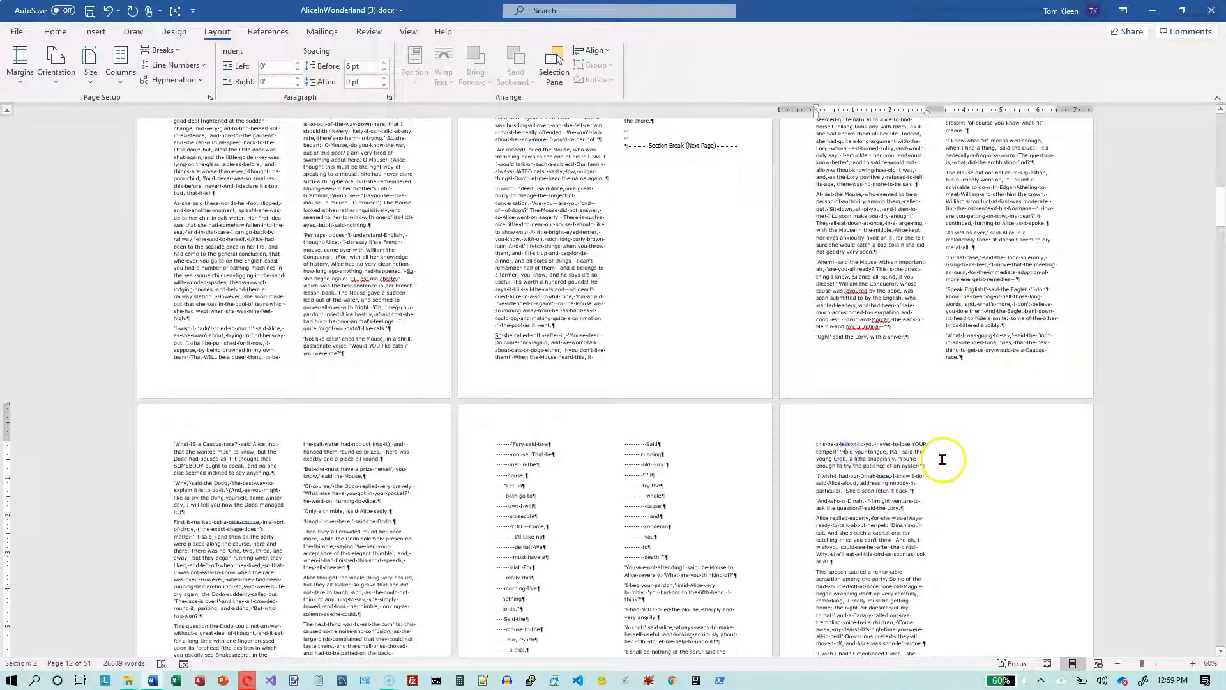
pyautogui.click(1117, 663)
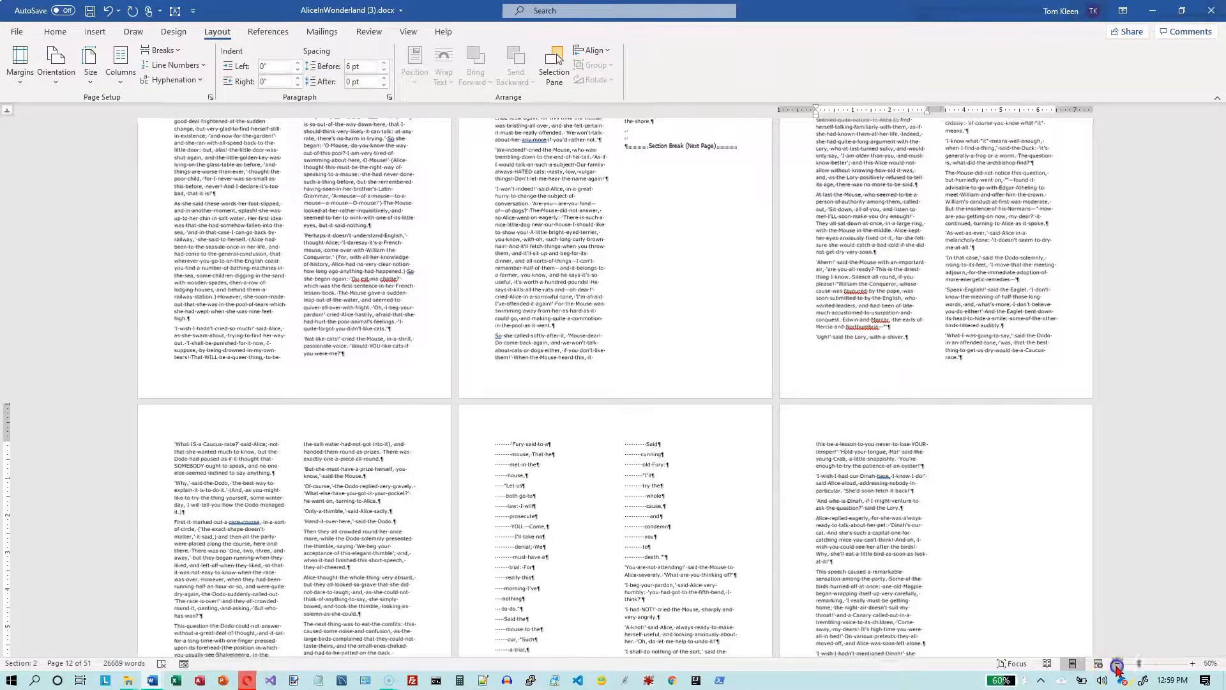
pyautogui.click(1117, 664)
pyautogui.click(1117, 664)
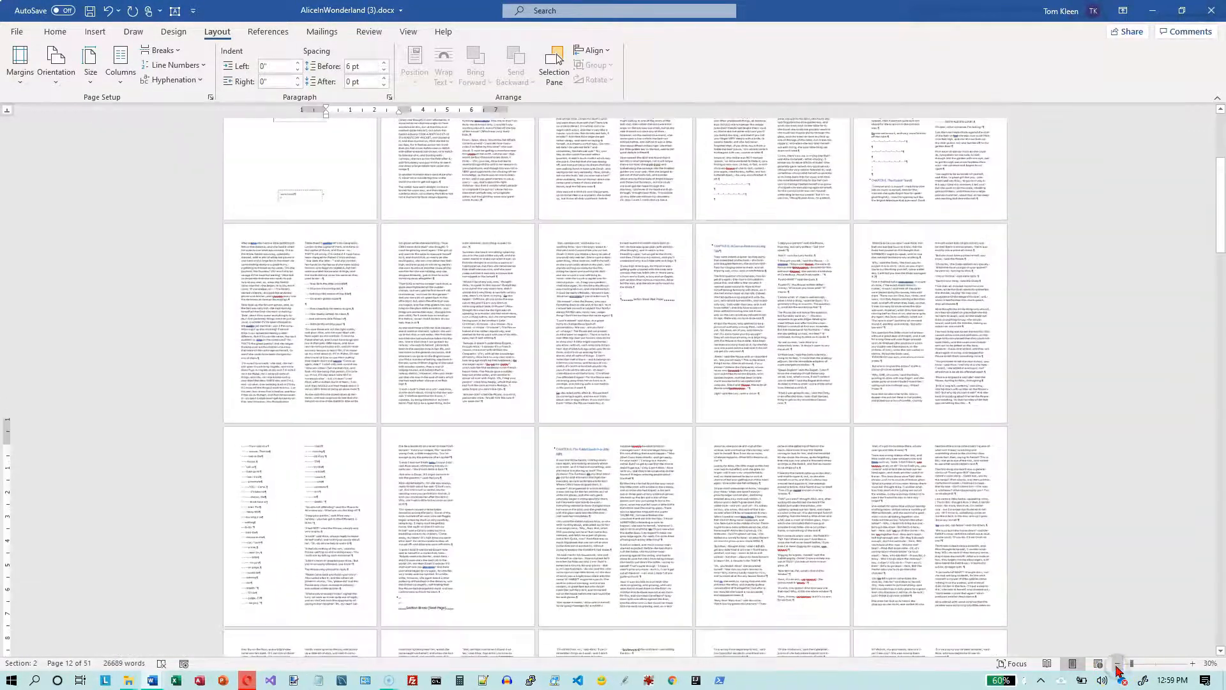
pyautogui.click(1118, 664)
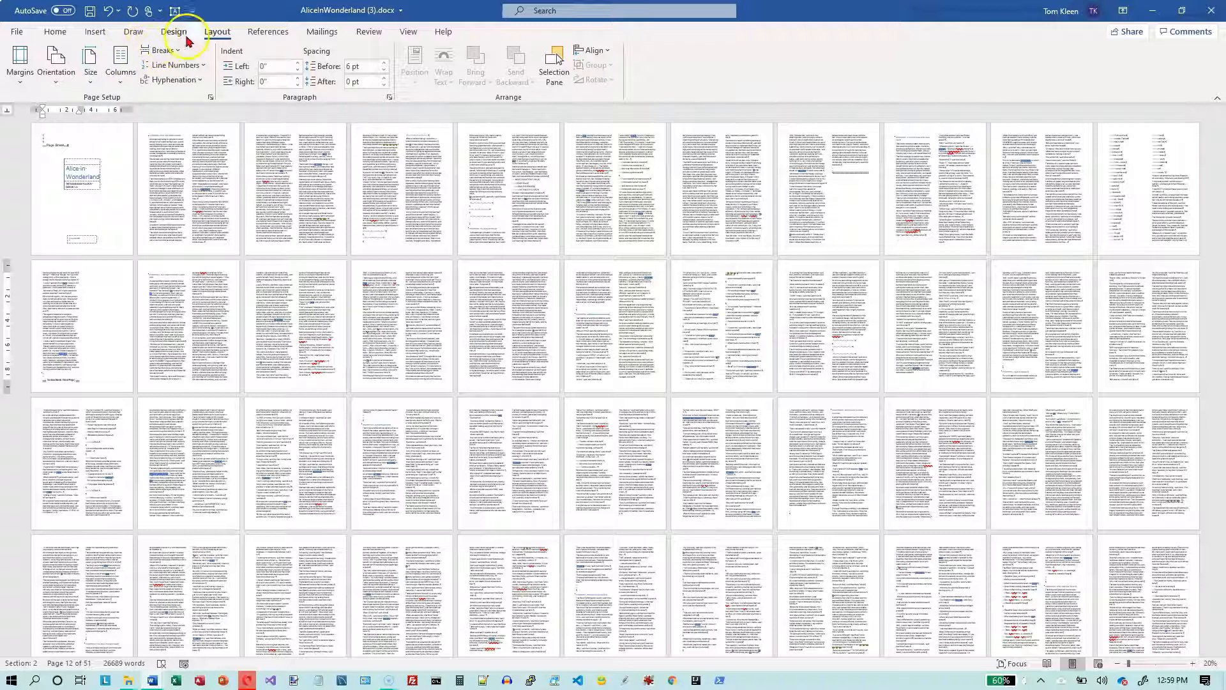
pyautogui.click(56, 81)
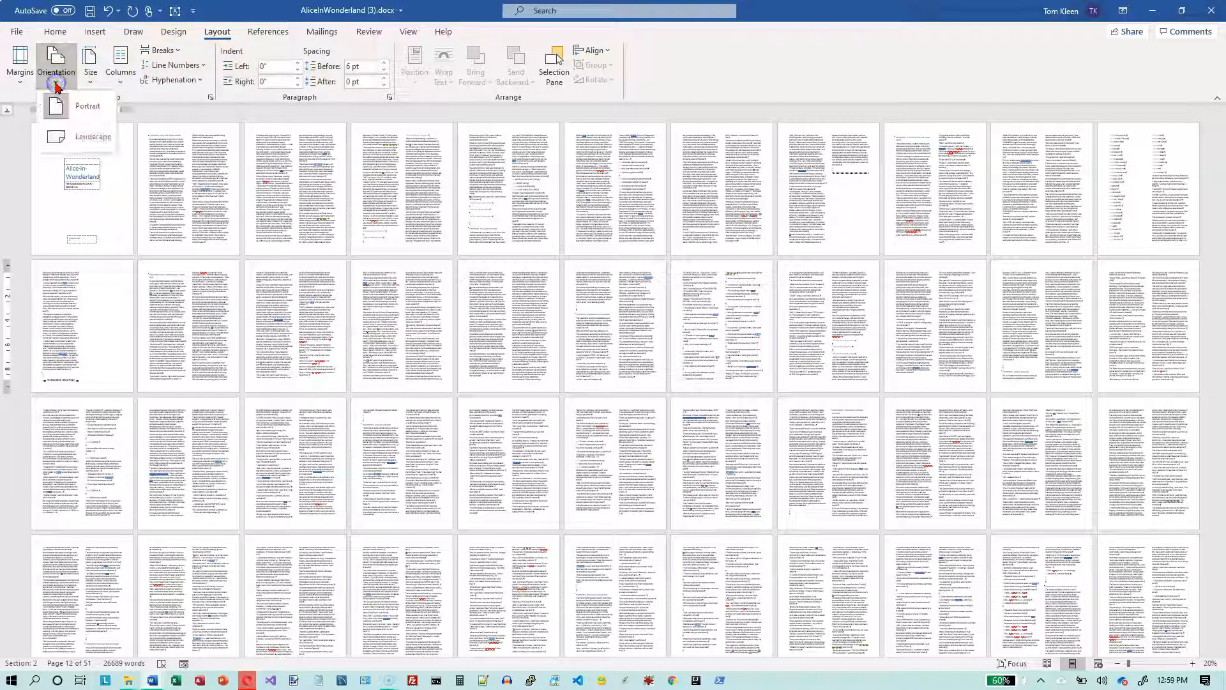
pyautogui.click(84, 135)
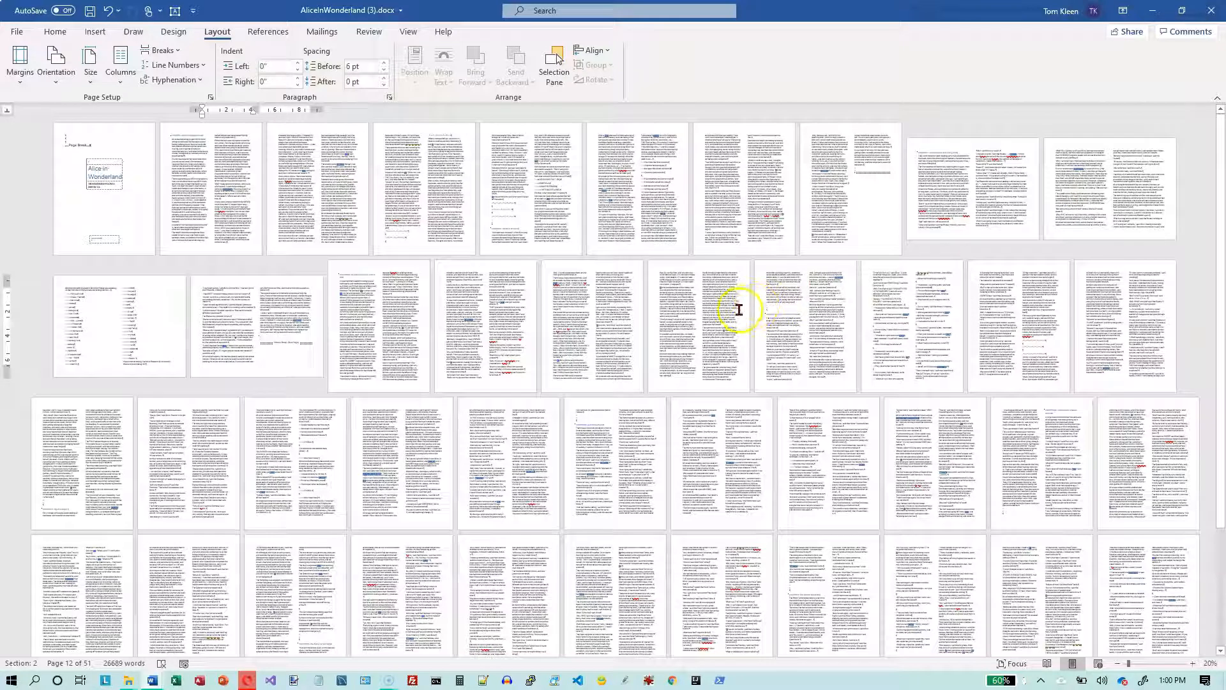
# Set chapter III's landscape section to three columns
pyautogui.click(980, 178)
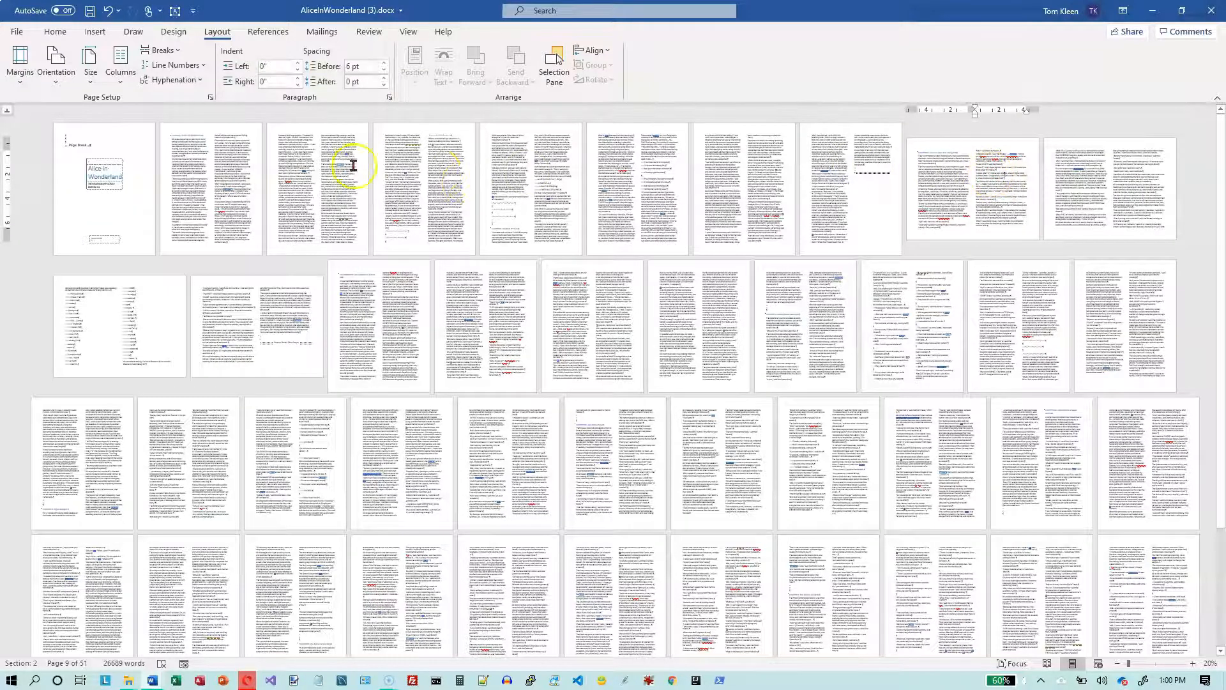
pyautogui.click(121, 78)
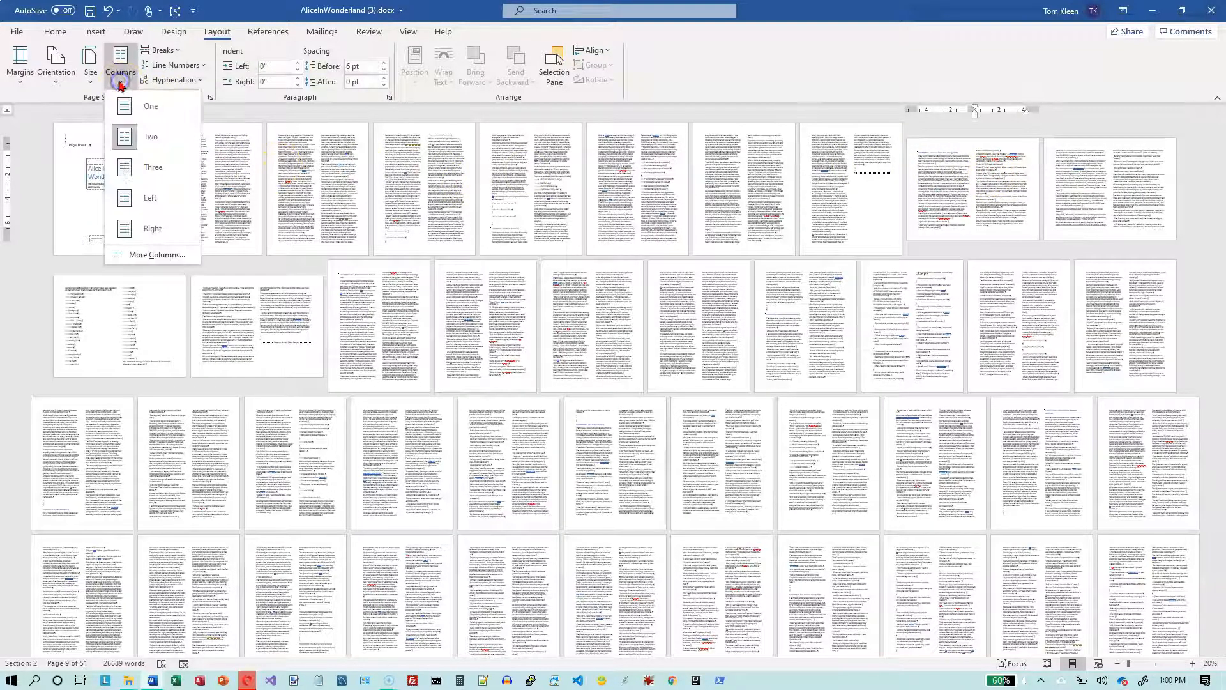
pyautogui.click(142, 172)
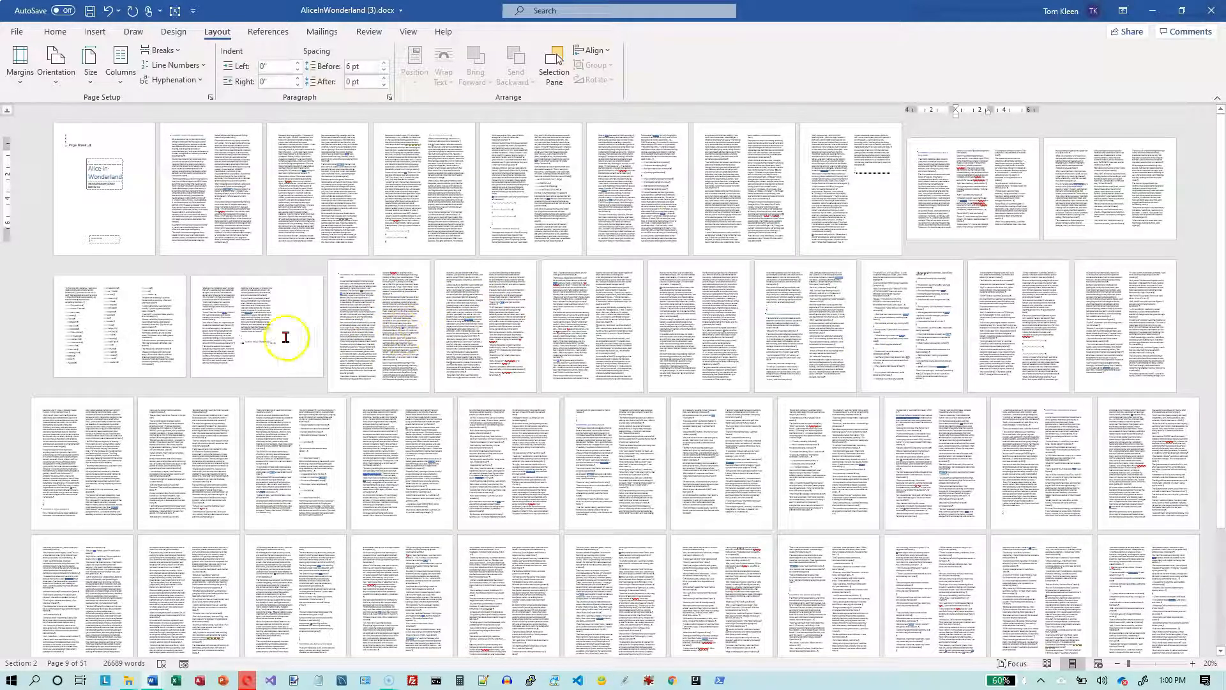
# Examine the closing section break on chapter III's last page and the three-column layout of the pages before it
pyautogui.click(252, 323)
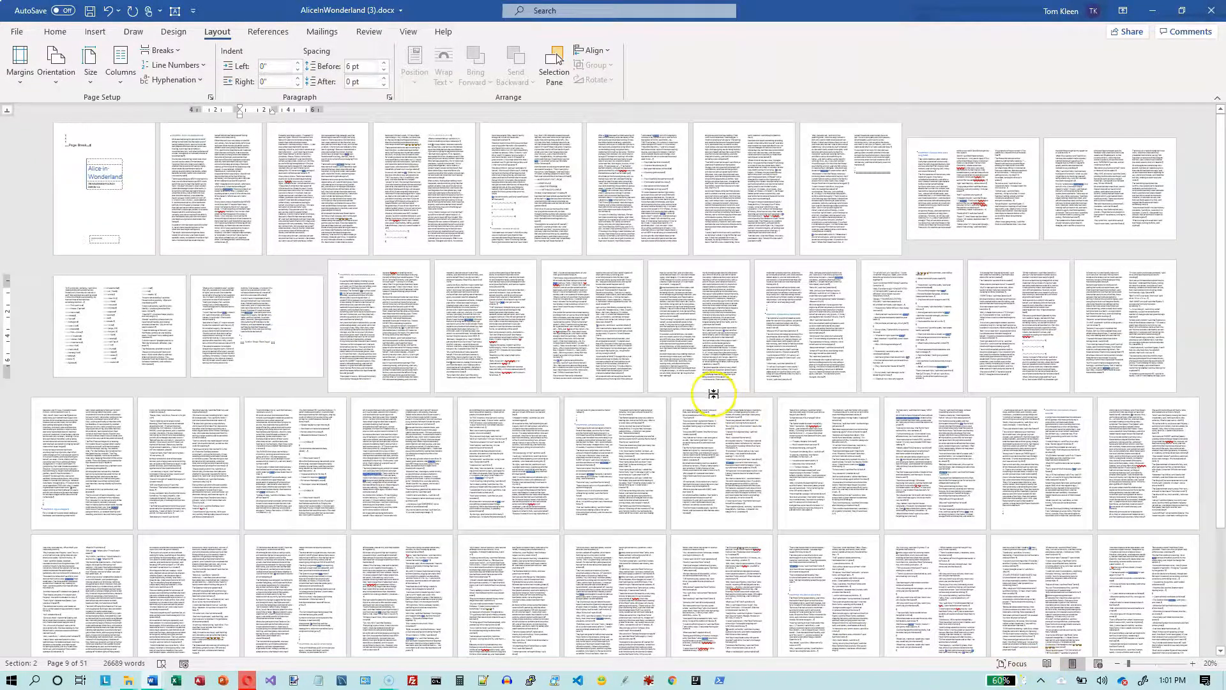
pyautogui.keyDown('ctrl'); pyautogui.scroll(10, 713, 394); pyautogui.keyUp('ctrl')
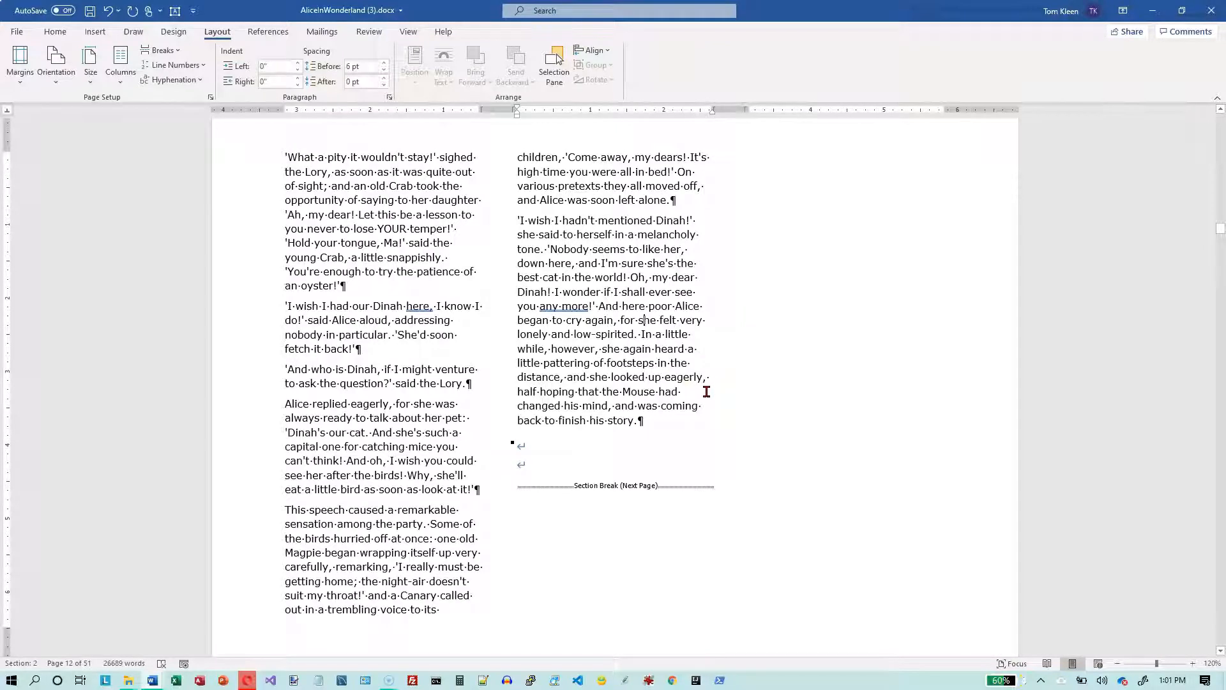
pyautogui.keyDown('ctrl'); pyautogui.scroll(2, 707, 391); pyautogui.keyUp('ctrl')
pyautogui.click(502, 247)
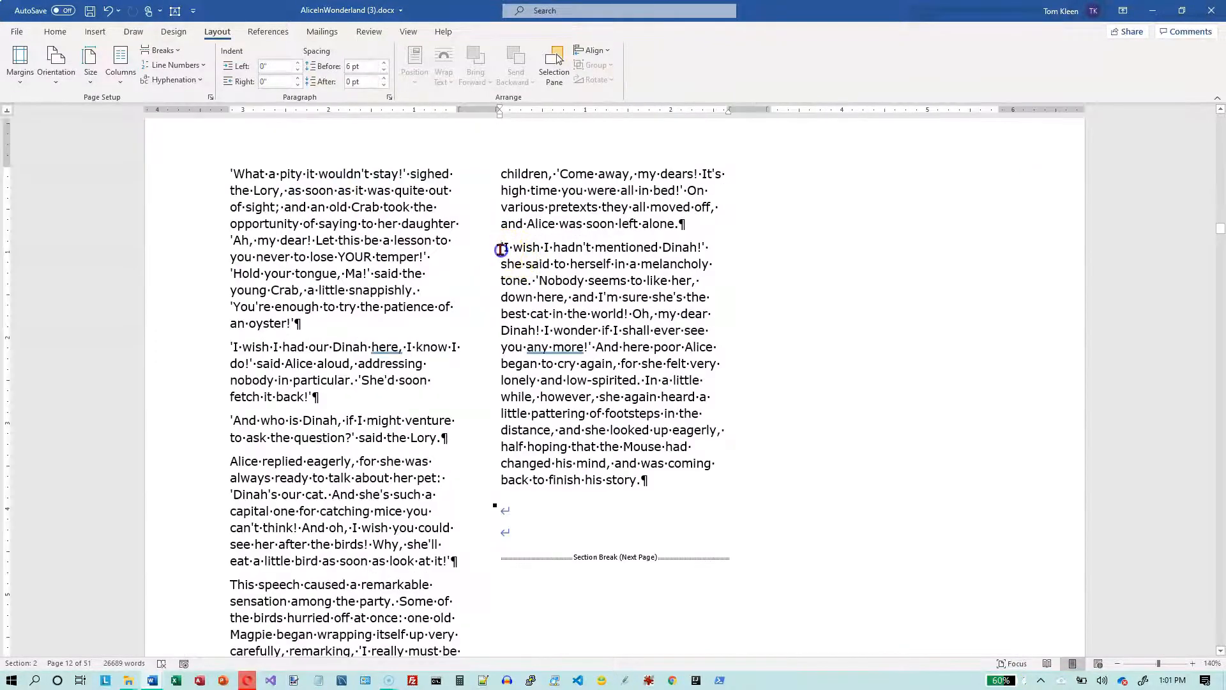
pyautogui.scroll(5, 650, 263)
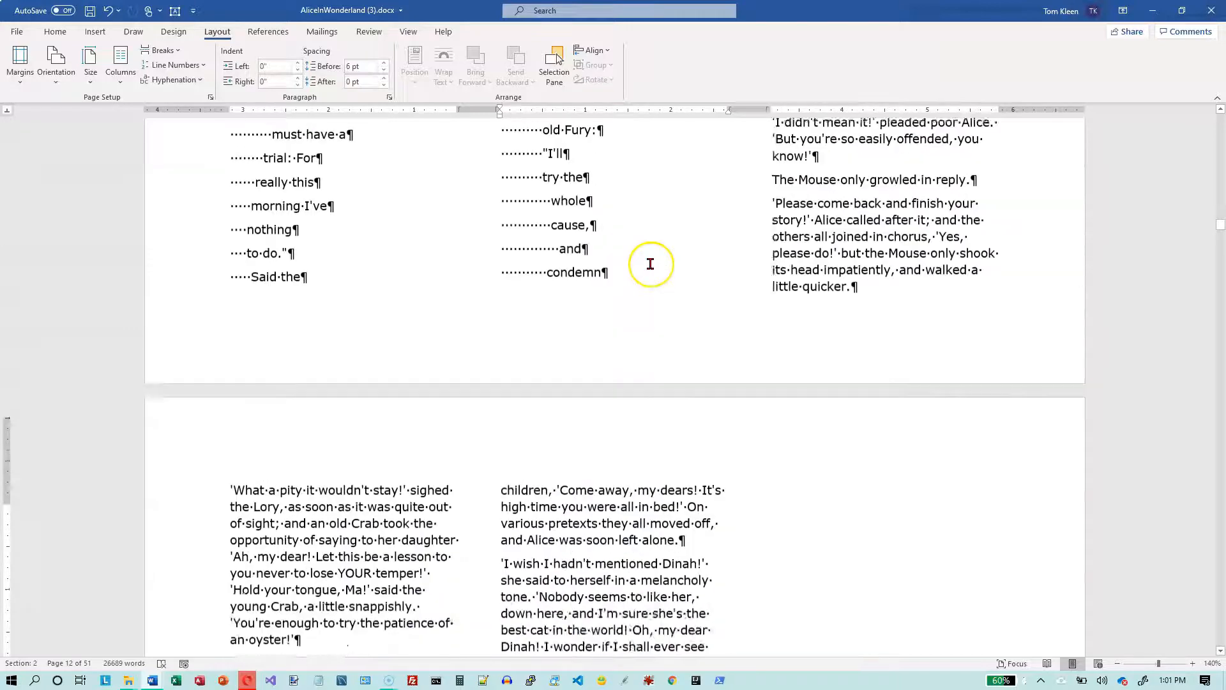
pyautogui.scroll(5, 650, 264)
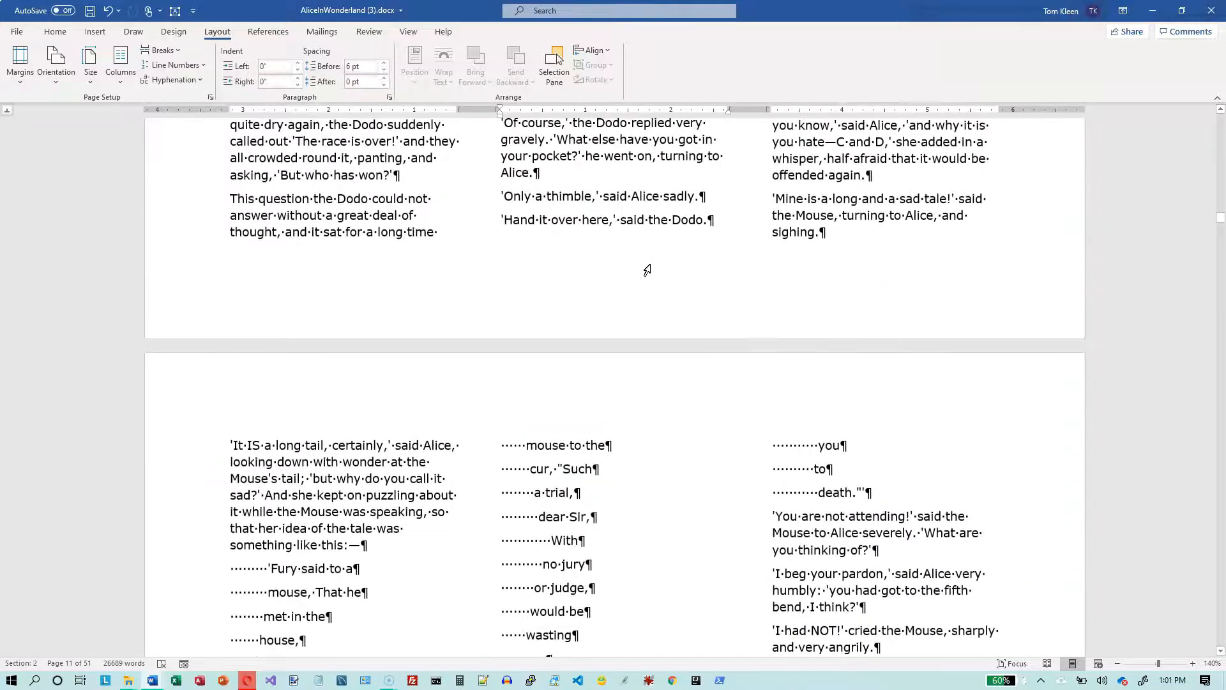
pyautogui.scroll(-15, 650, 264)
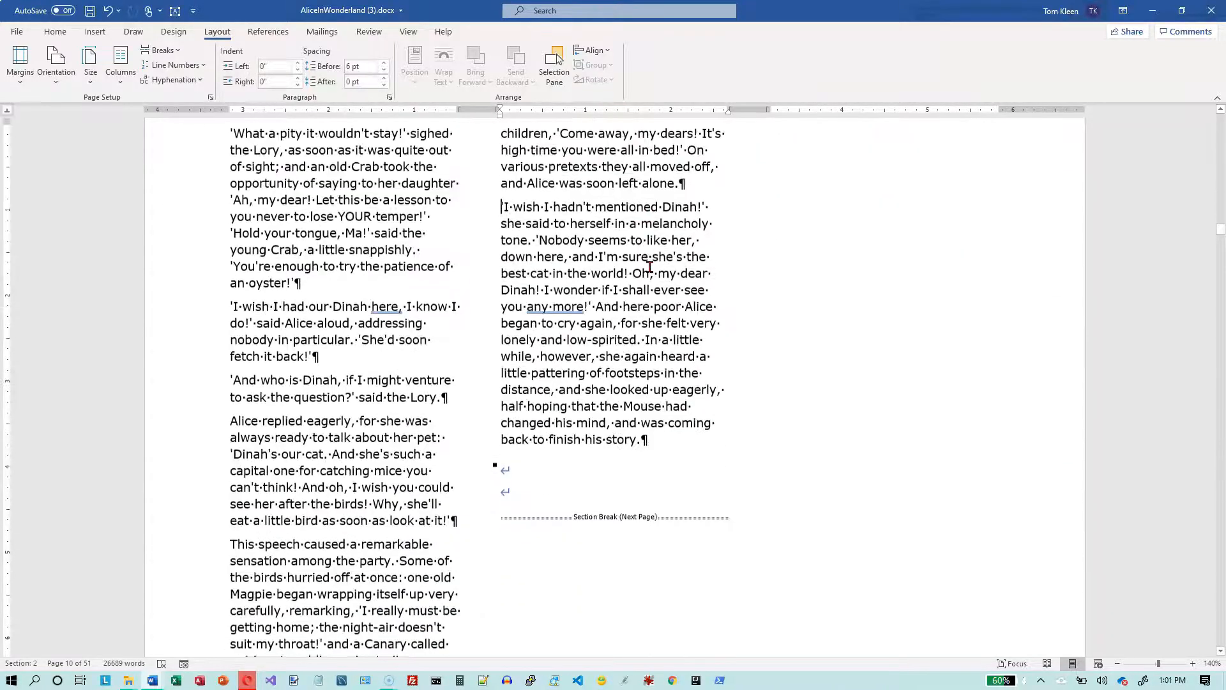
# Try deleting the Next Page section break ahead of the CHAPTER IV heading, inspect the affected page, and undo the deletion
pyautogui.click(495, 301)
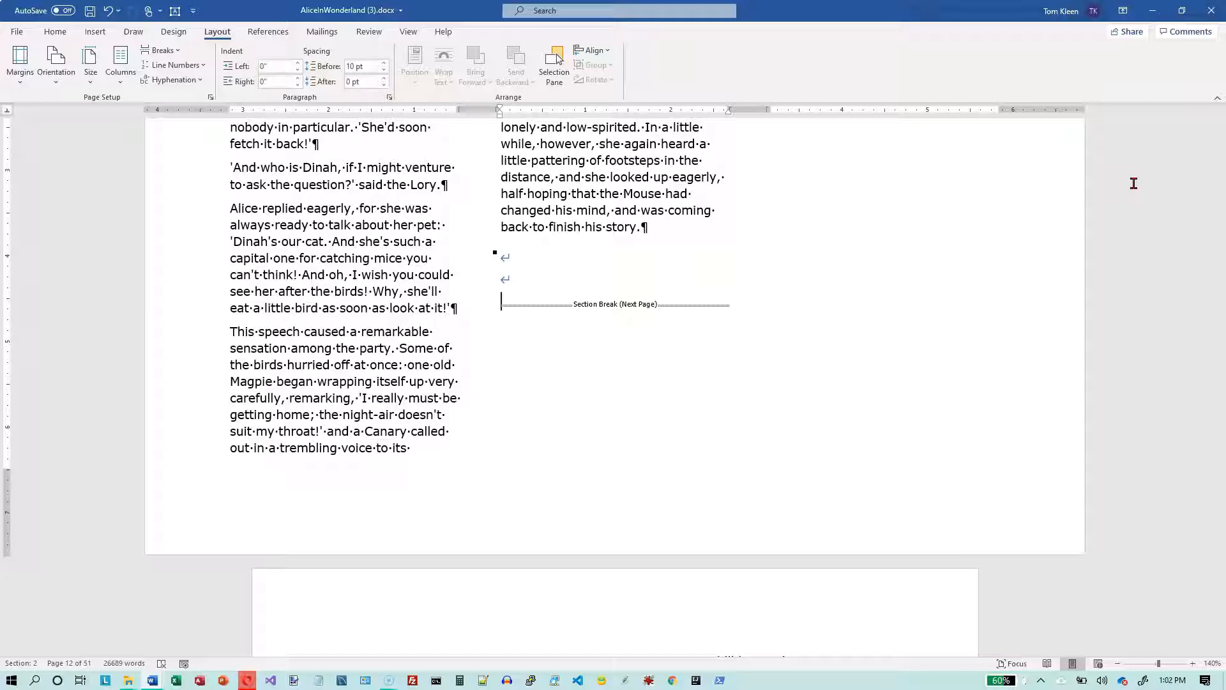
pyautogui.hotkey('ctrl', 'z')
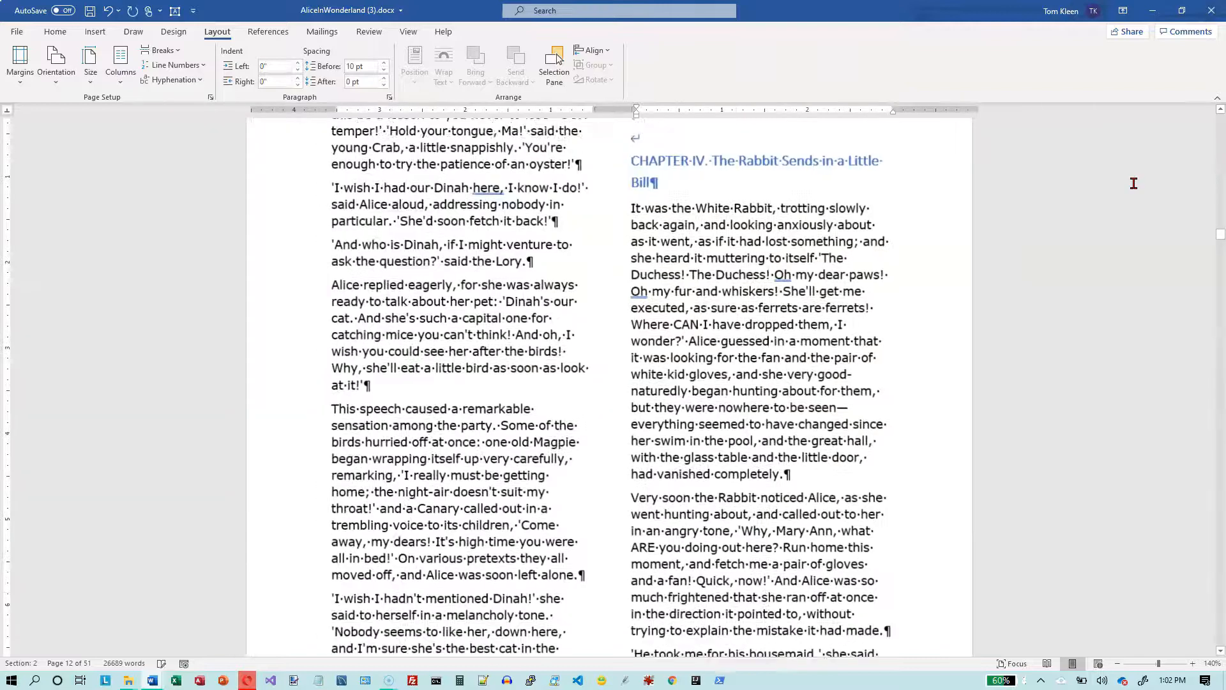
pyautogui.click(870, 201)
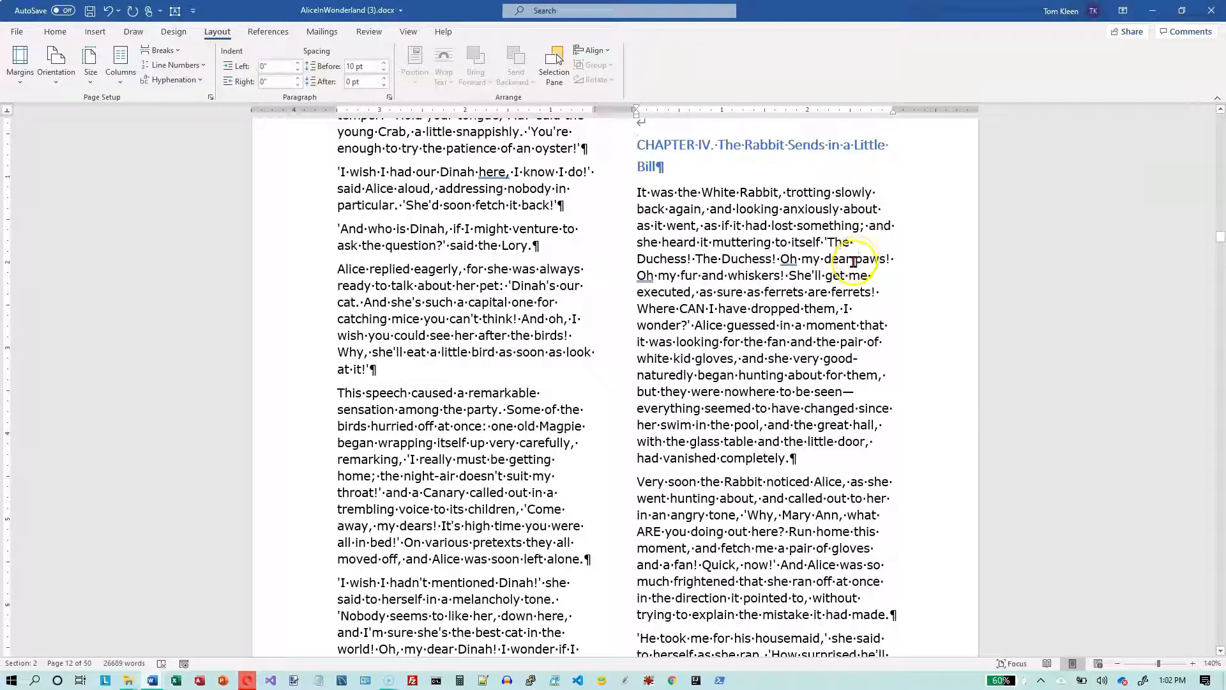
pyautogui.scroll(2, 849, 281)
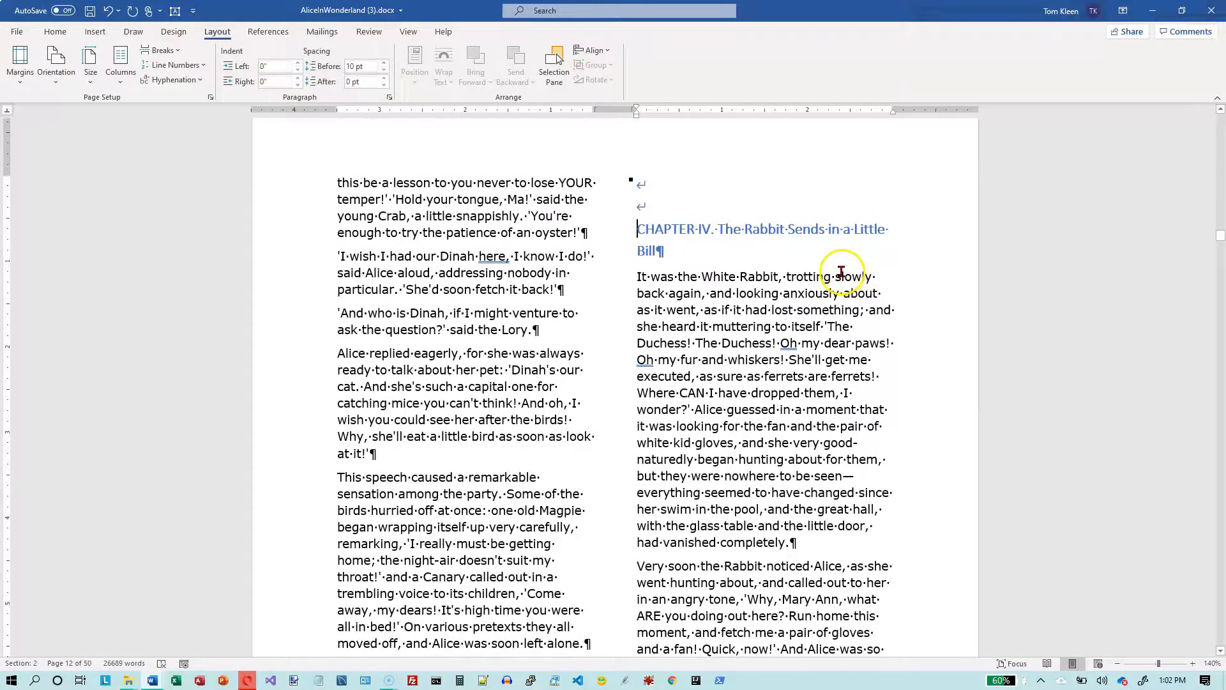
pyautogui.hotkey('ctrl', 'z')
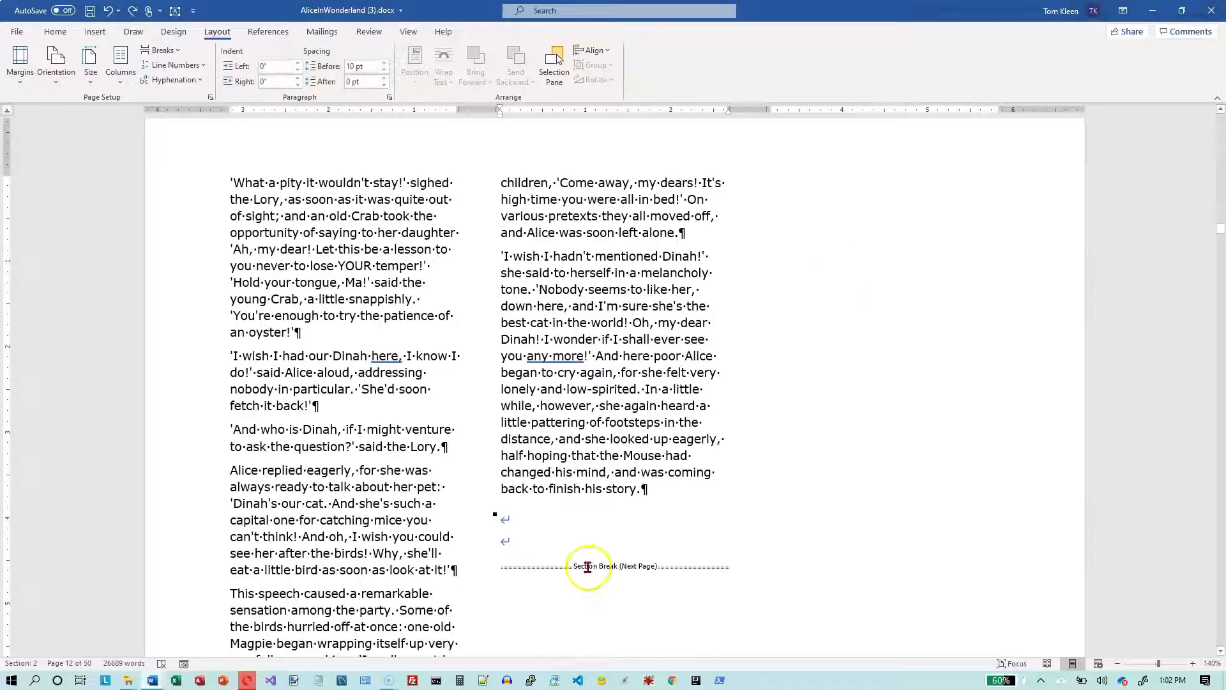
# Select the paragraph mark ending chapter III's last sentence, and place the insertion point directly before the Next Page section break
pyautogui.scroll(-3, 559, 498)
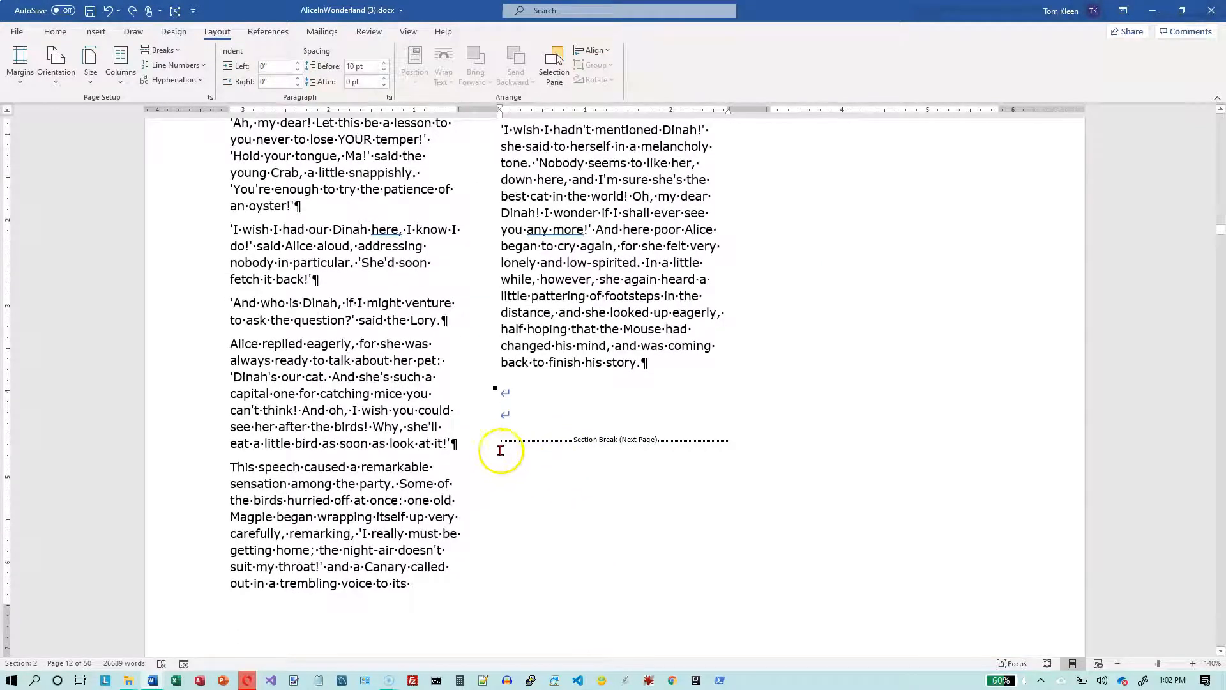
pyautogui.doubleClick(644, 361)
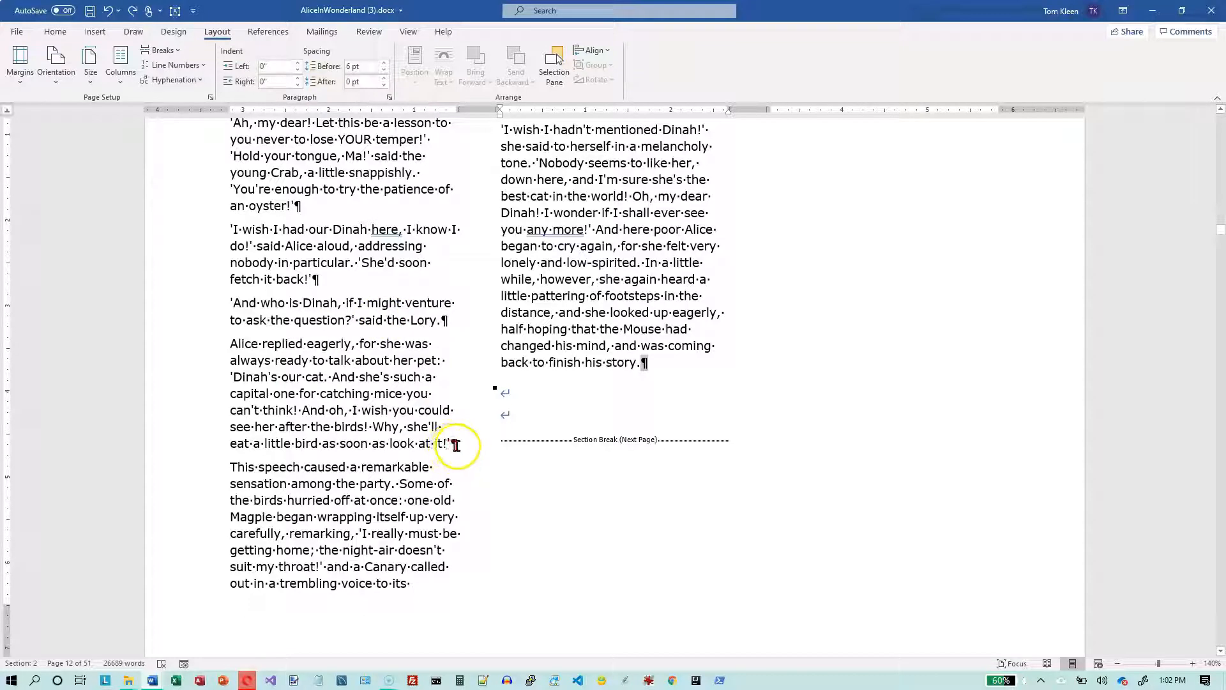
pyautogui.click(501, 442)
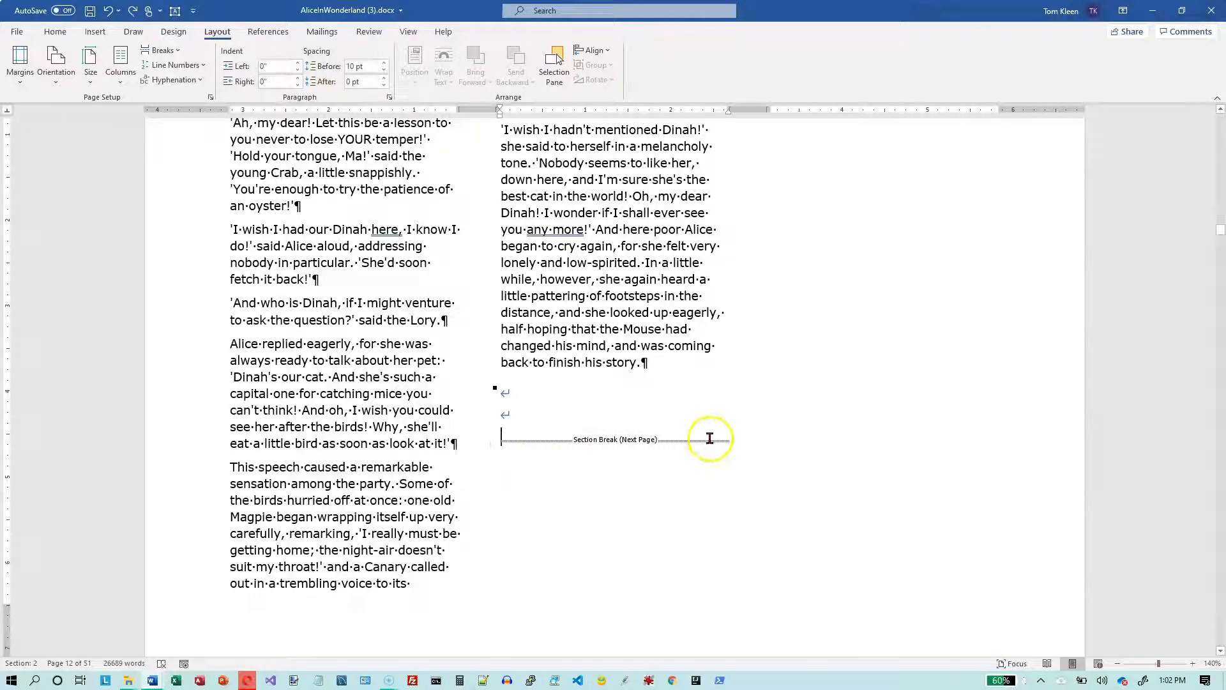